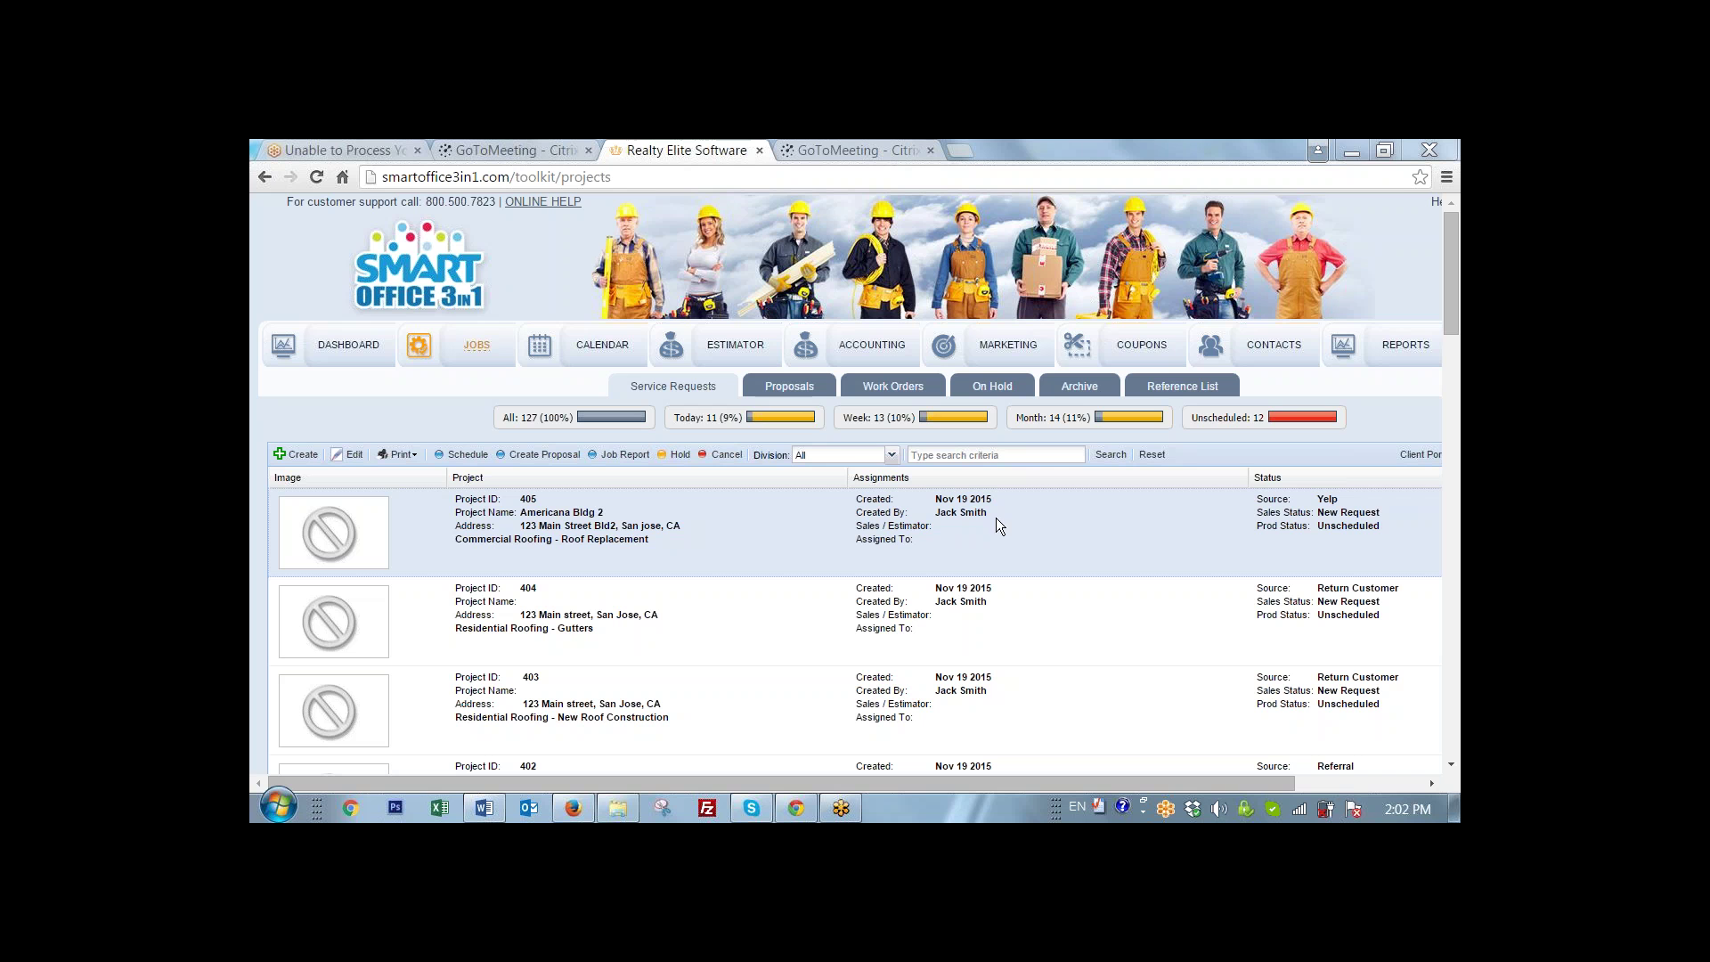
{"action": "left_click", "coordinate": [298, 456]}
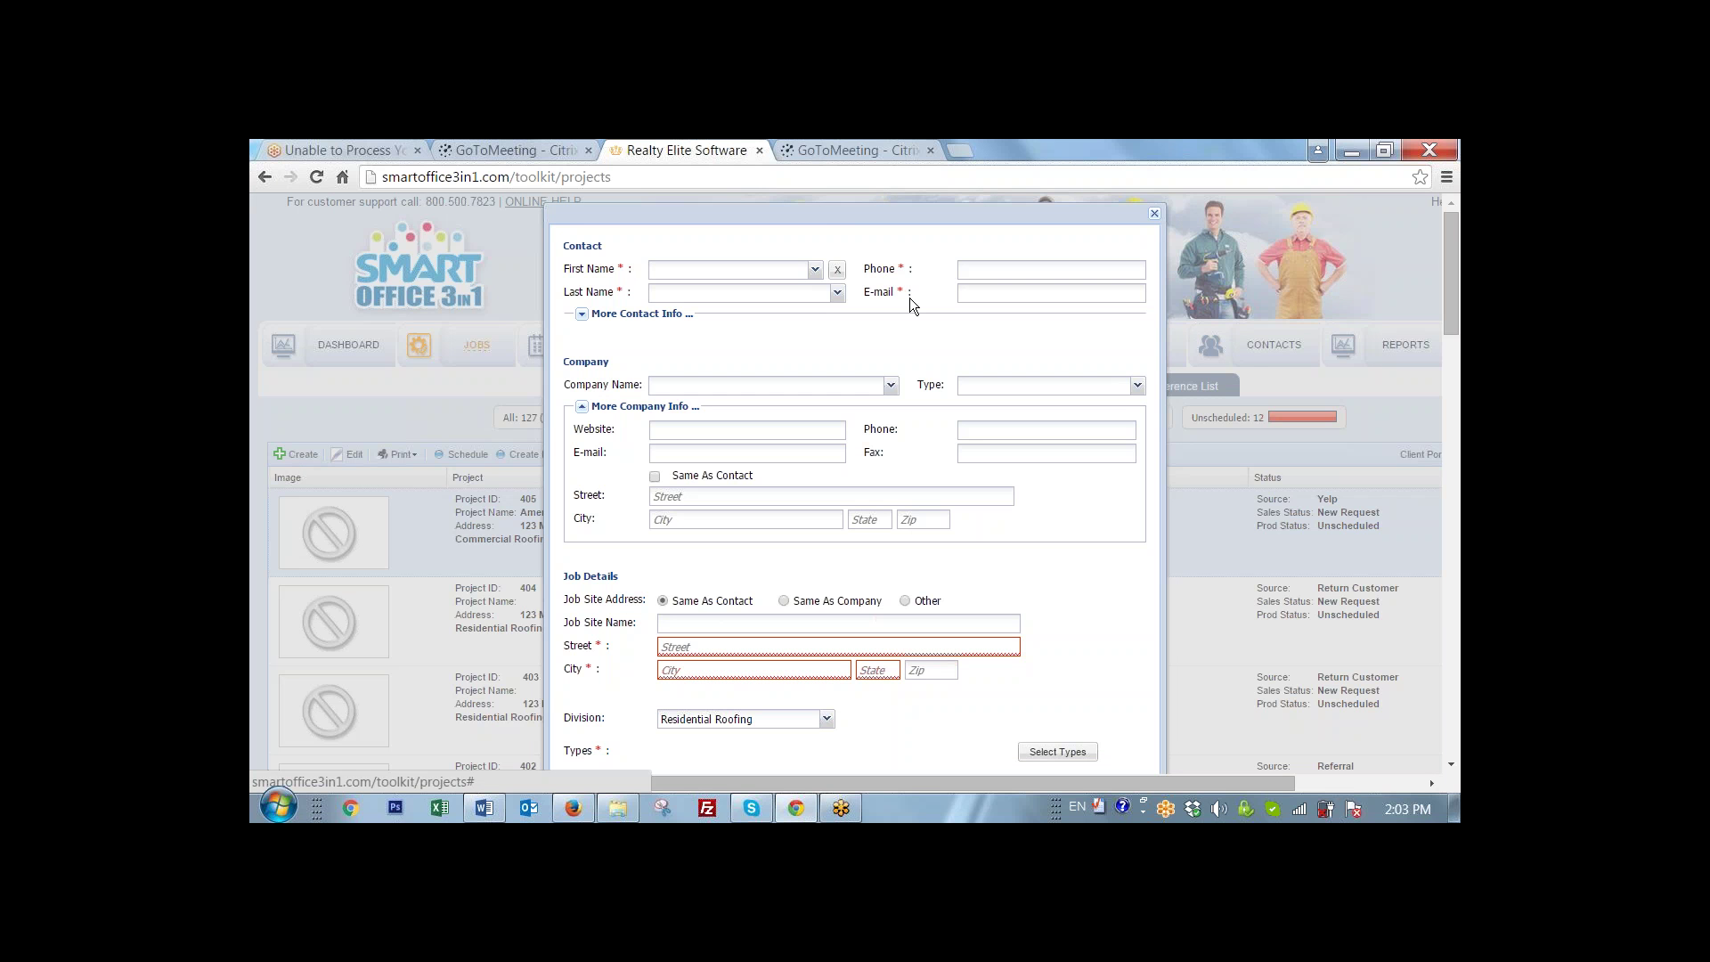
{"action": "scroll", "coordinate": [910, 297], "scroll_direction": "down", "scroll_amount": 2}
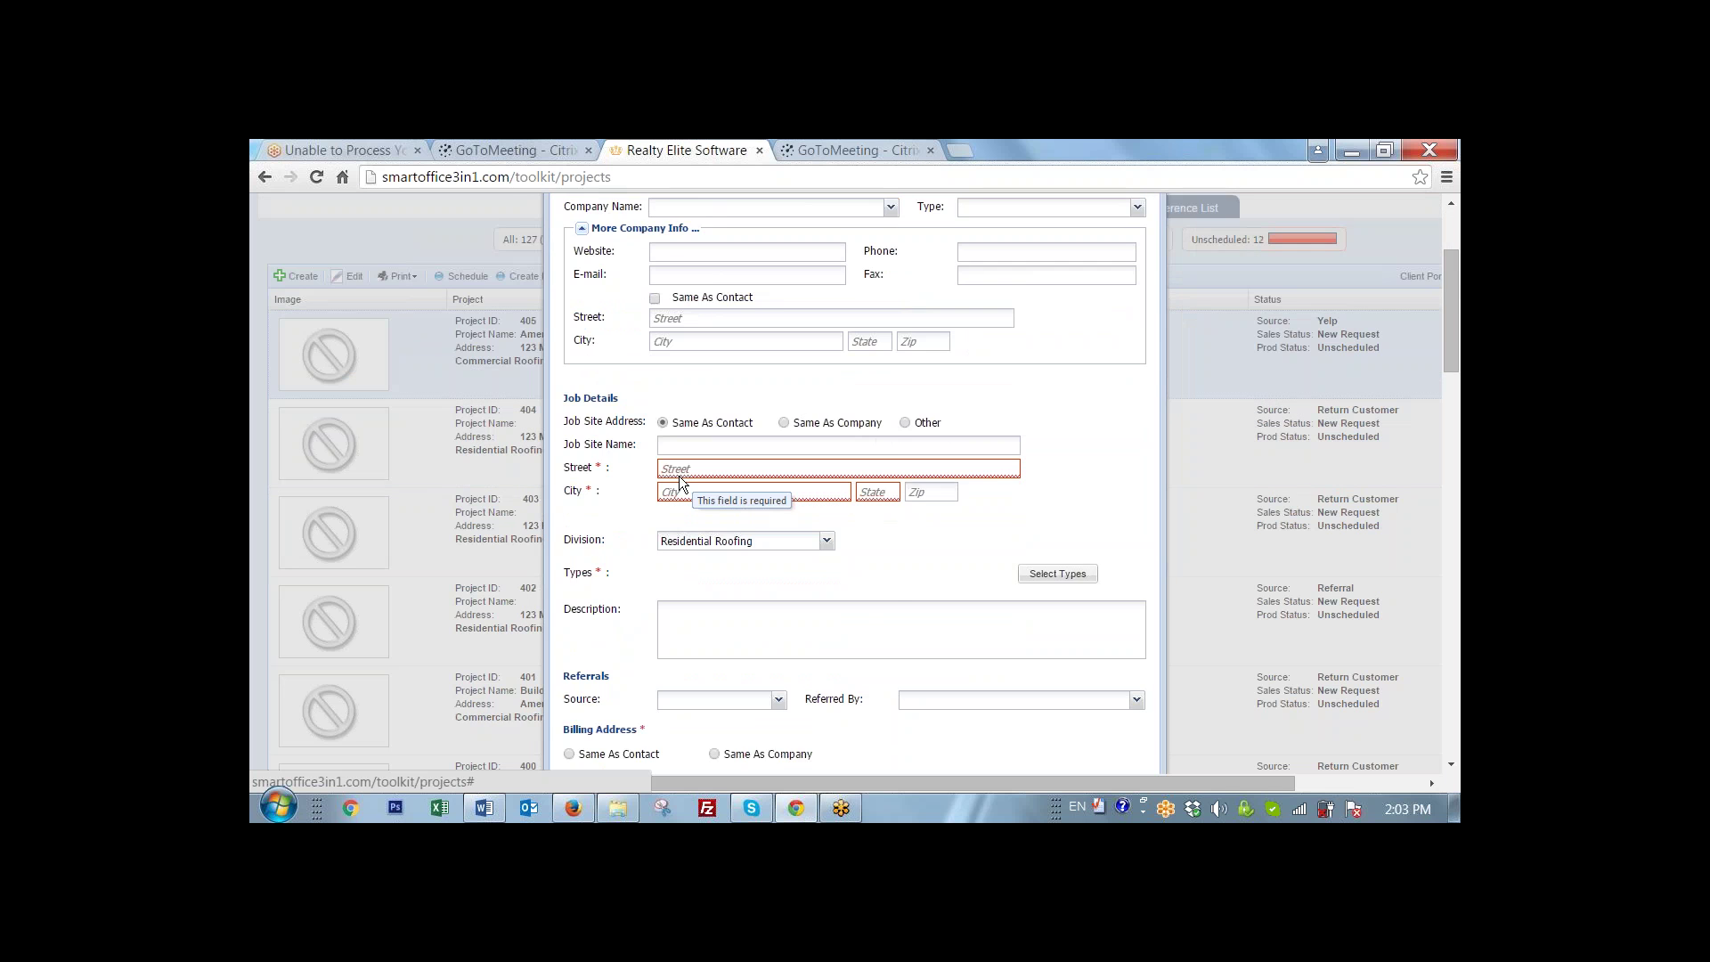
{"action": "scroll", "coordinate": [679, 476], "scroll_direction": "down", "scroll_amount": 1}
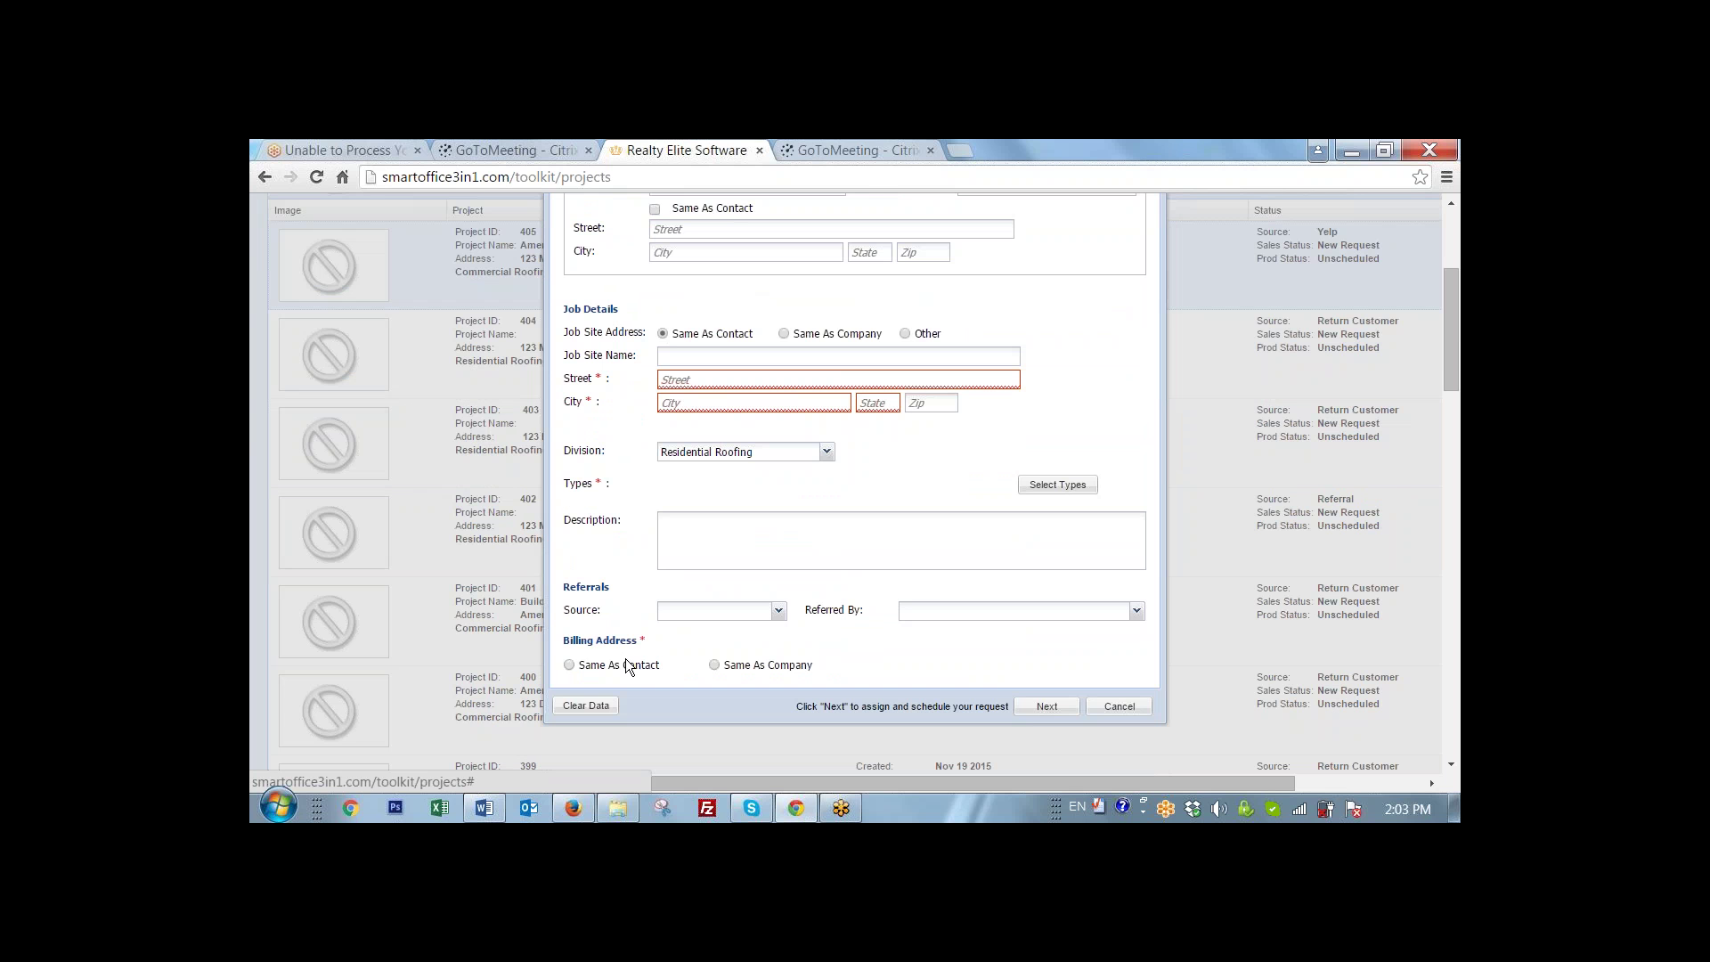
{"action": "scroll", "coordinate": [626, 663], "scroll_direction": "up", "scroll_amount": 3}
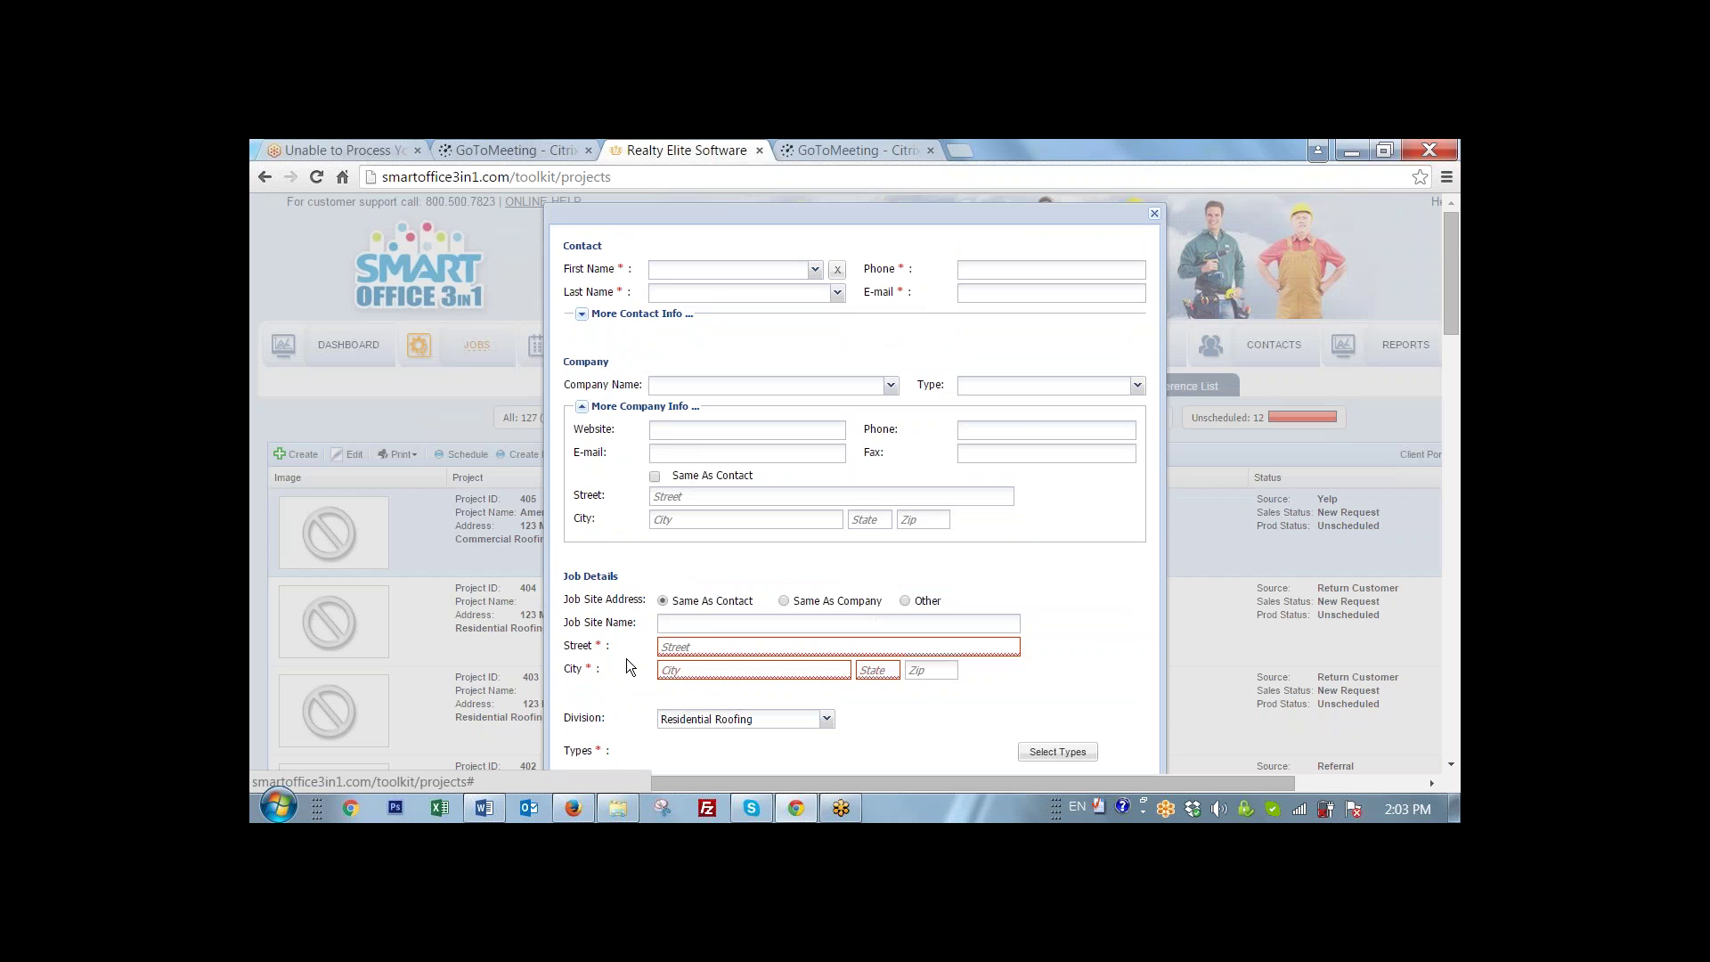
- Enter the homeowner contact's first and last name
{"action": "left_click", "coordinate": [681, 267]}
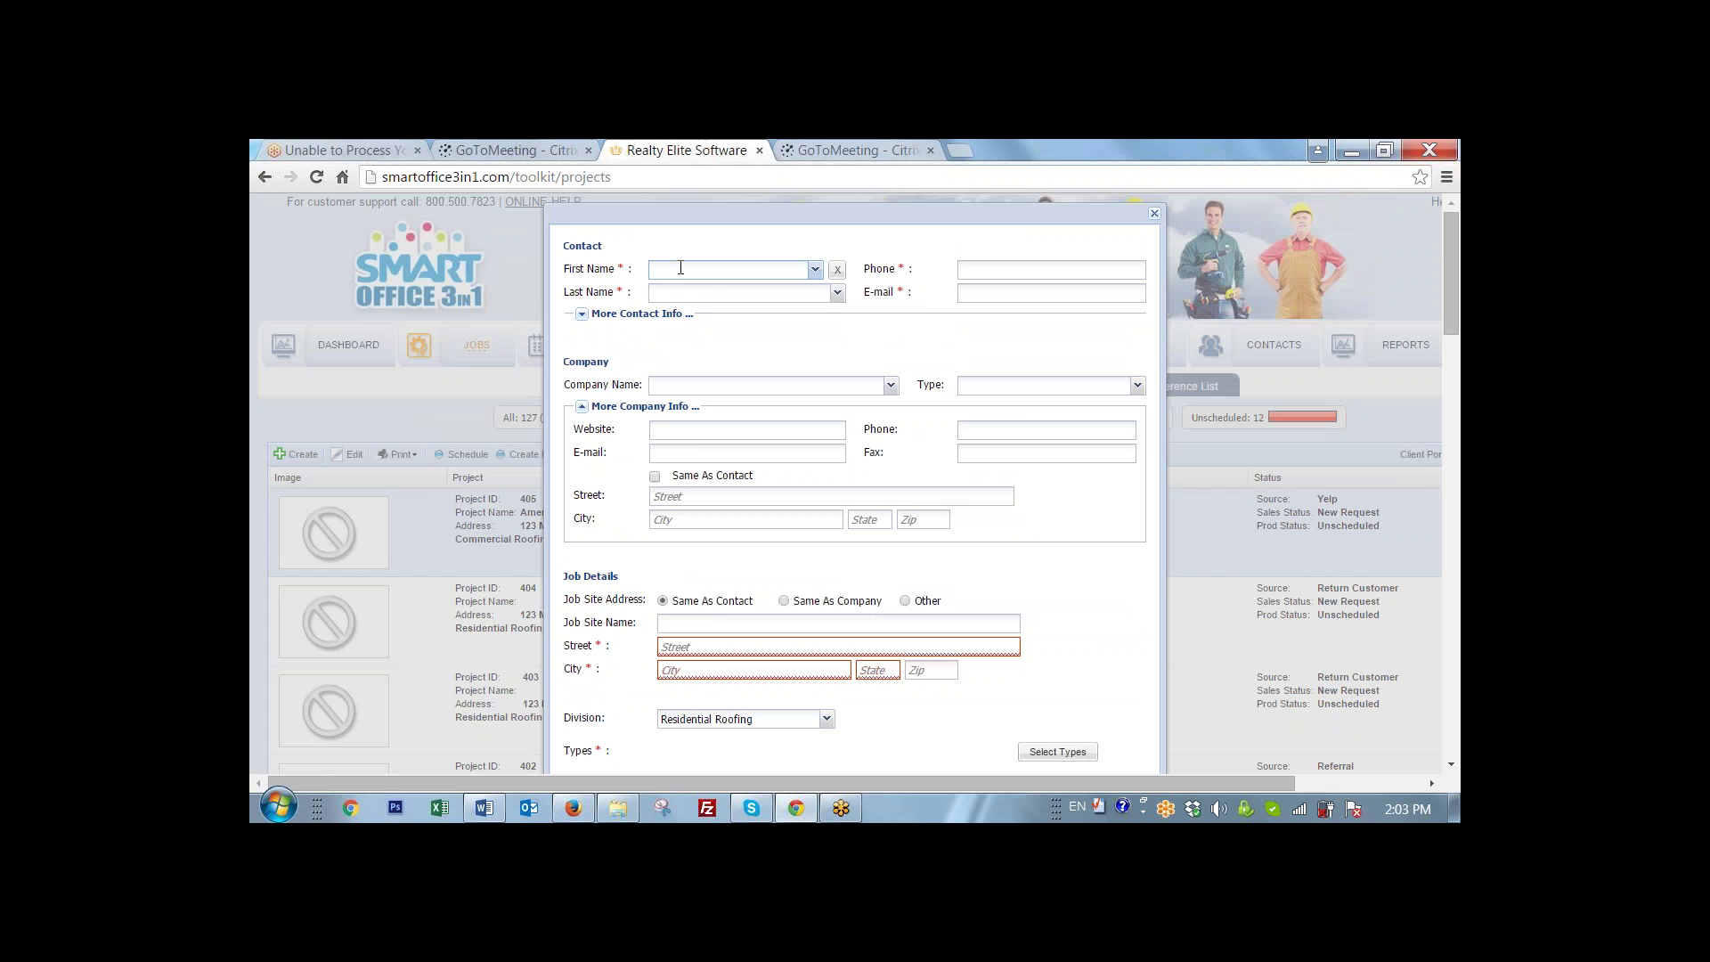
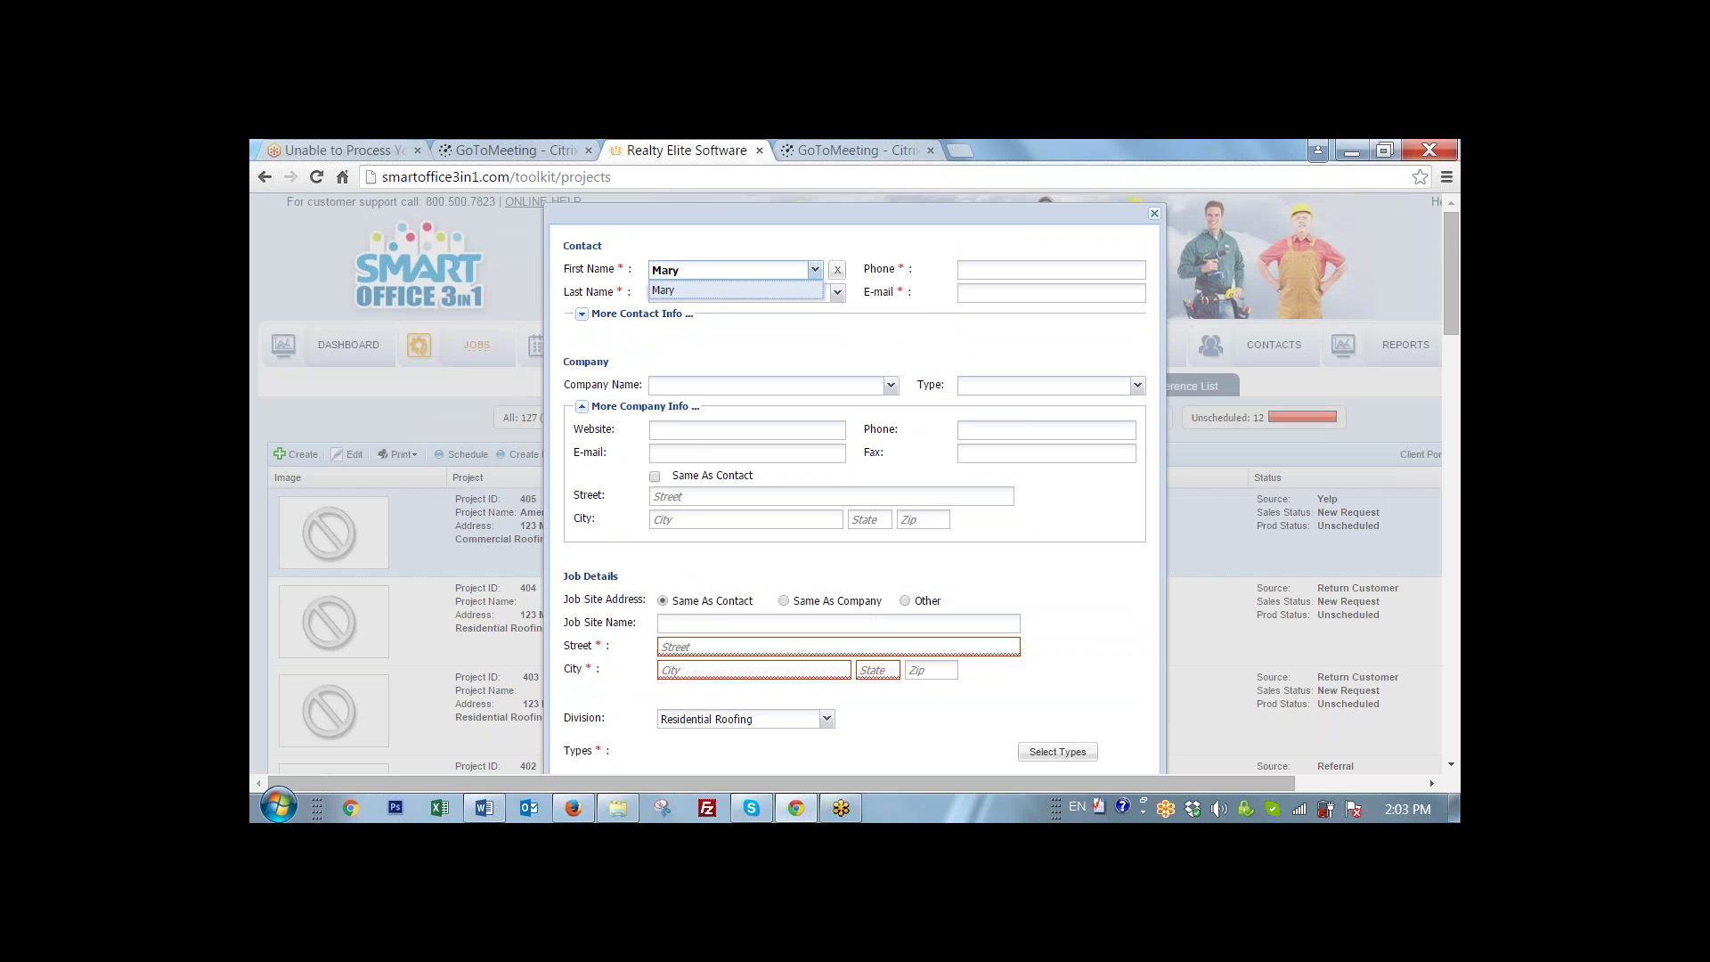
{"action": "left_click", "coordinate": [703, 293]}
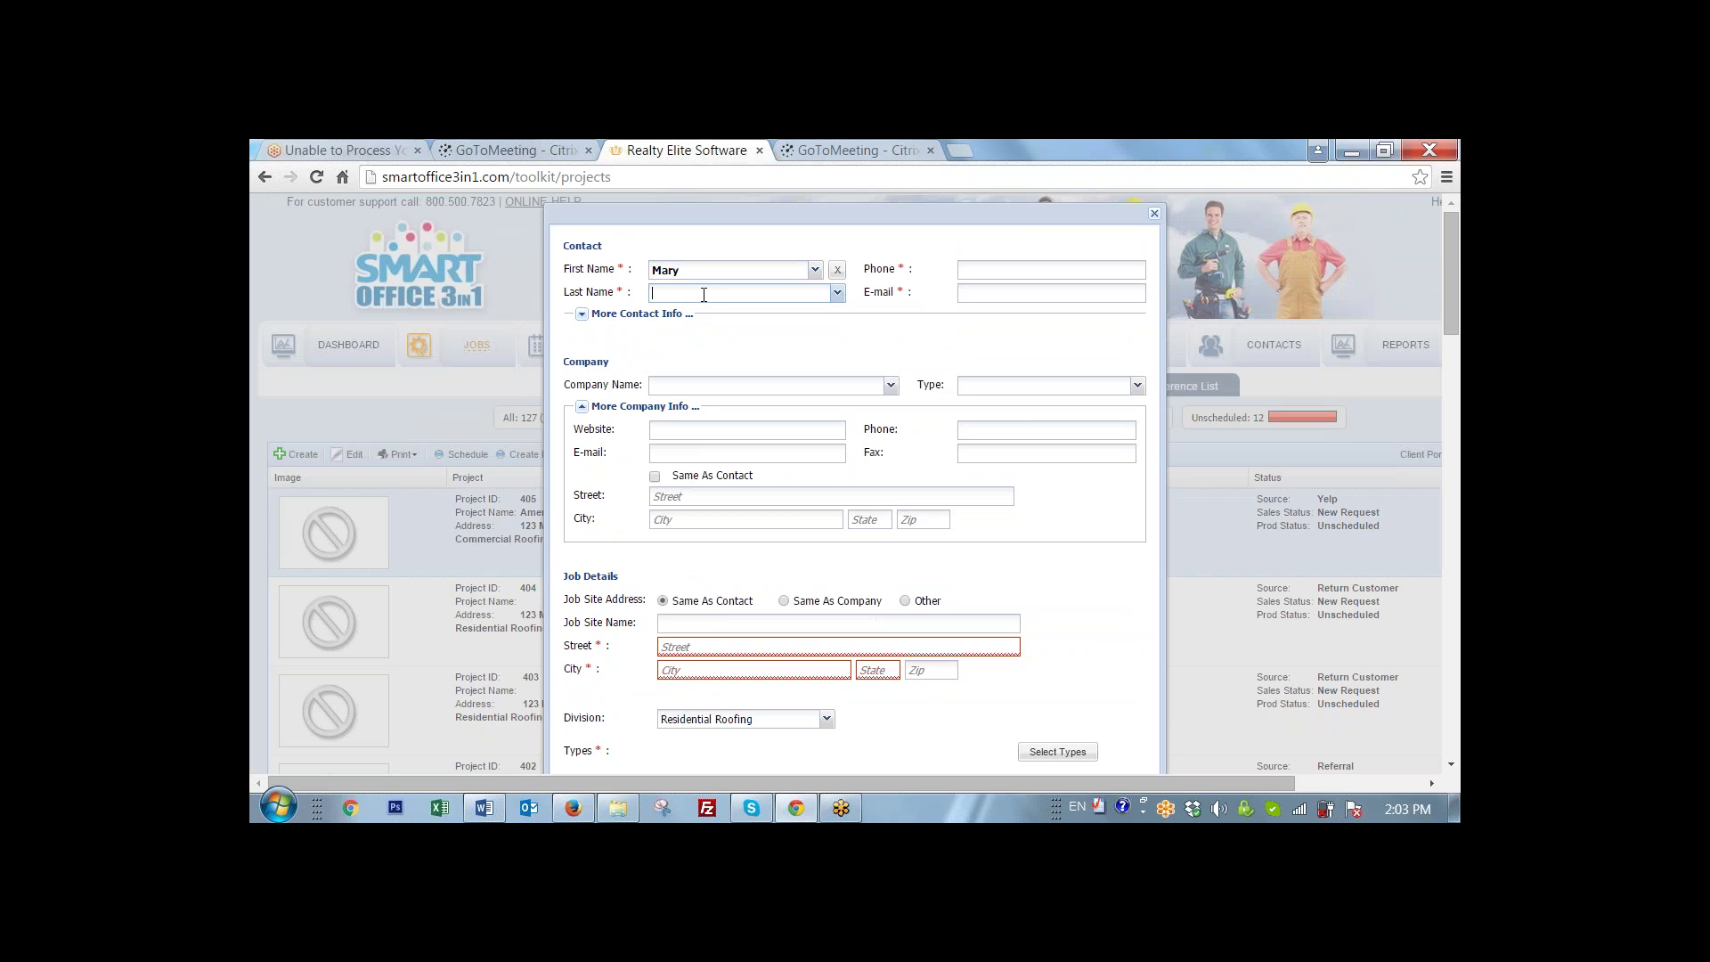
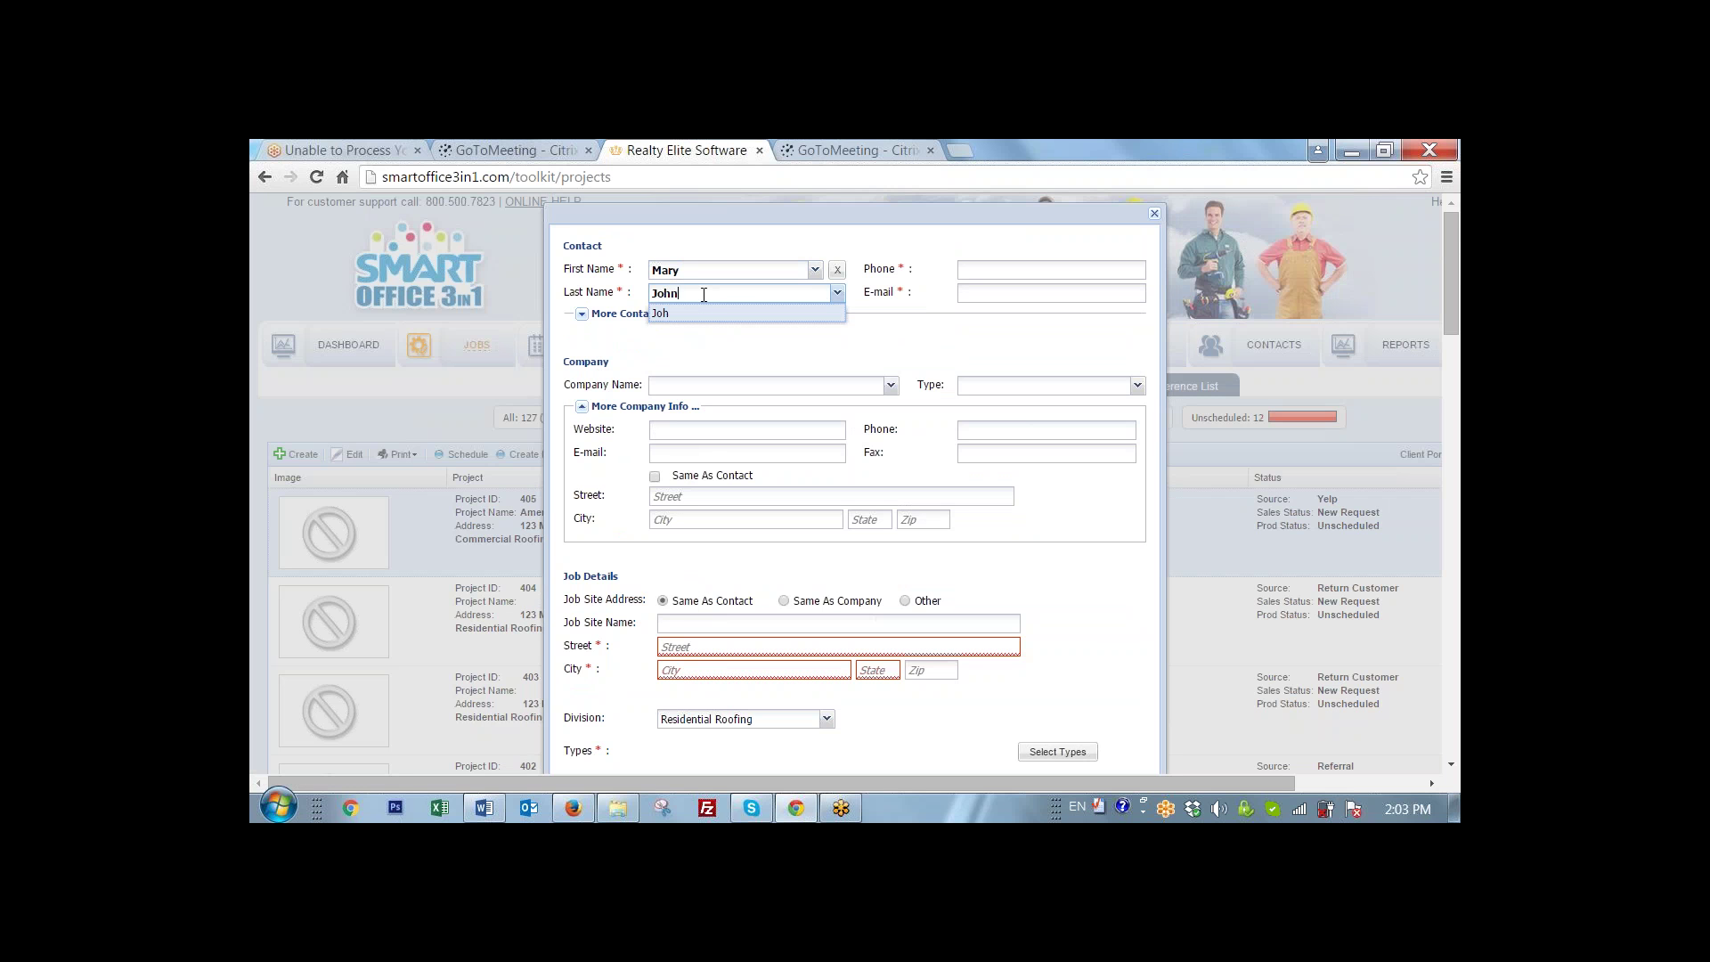
{"action": "left_click", "coordinate": [736, 345]}
- Fill in the contact's phone number and e-mail address, fixing the stray characters in the e-mail
{"action": "left_click", "coordinate": [1001, 267]}
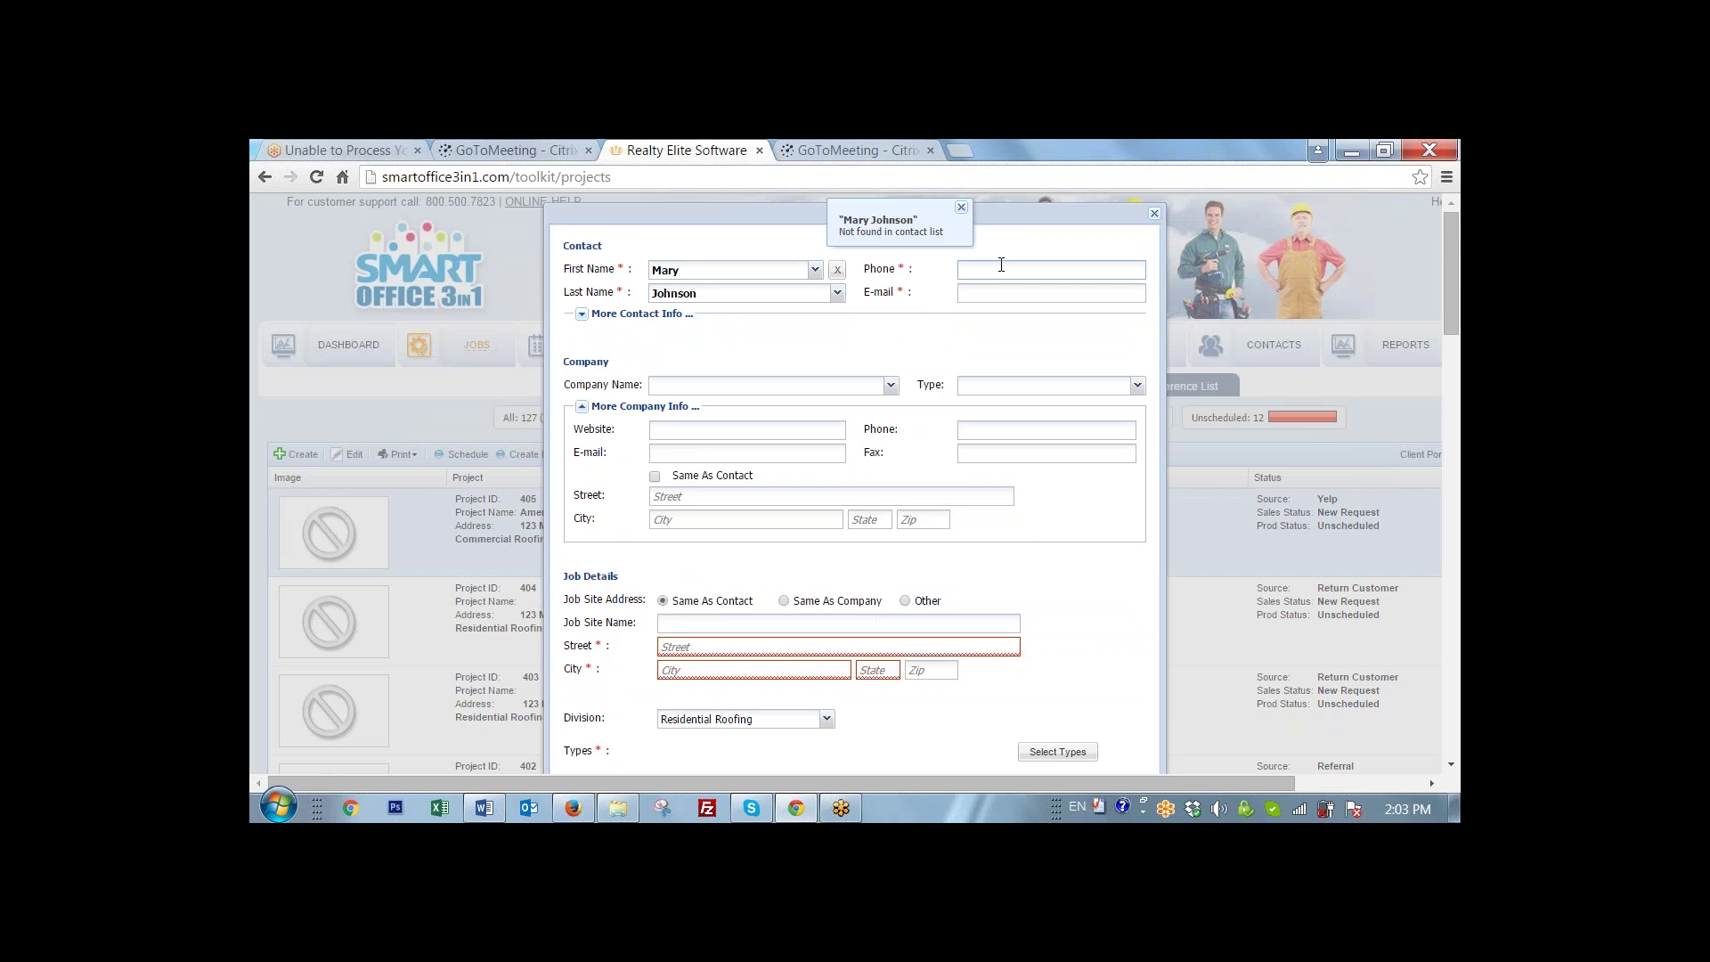
{"action": "type", "text": "408 555"}
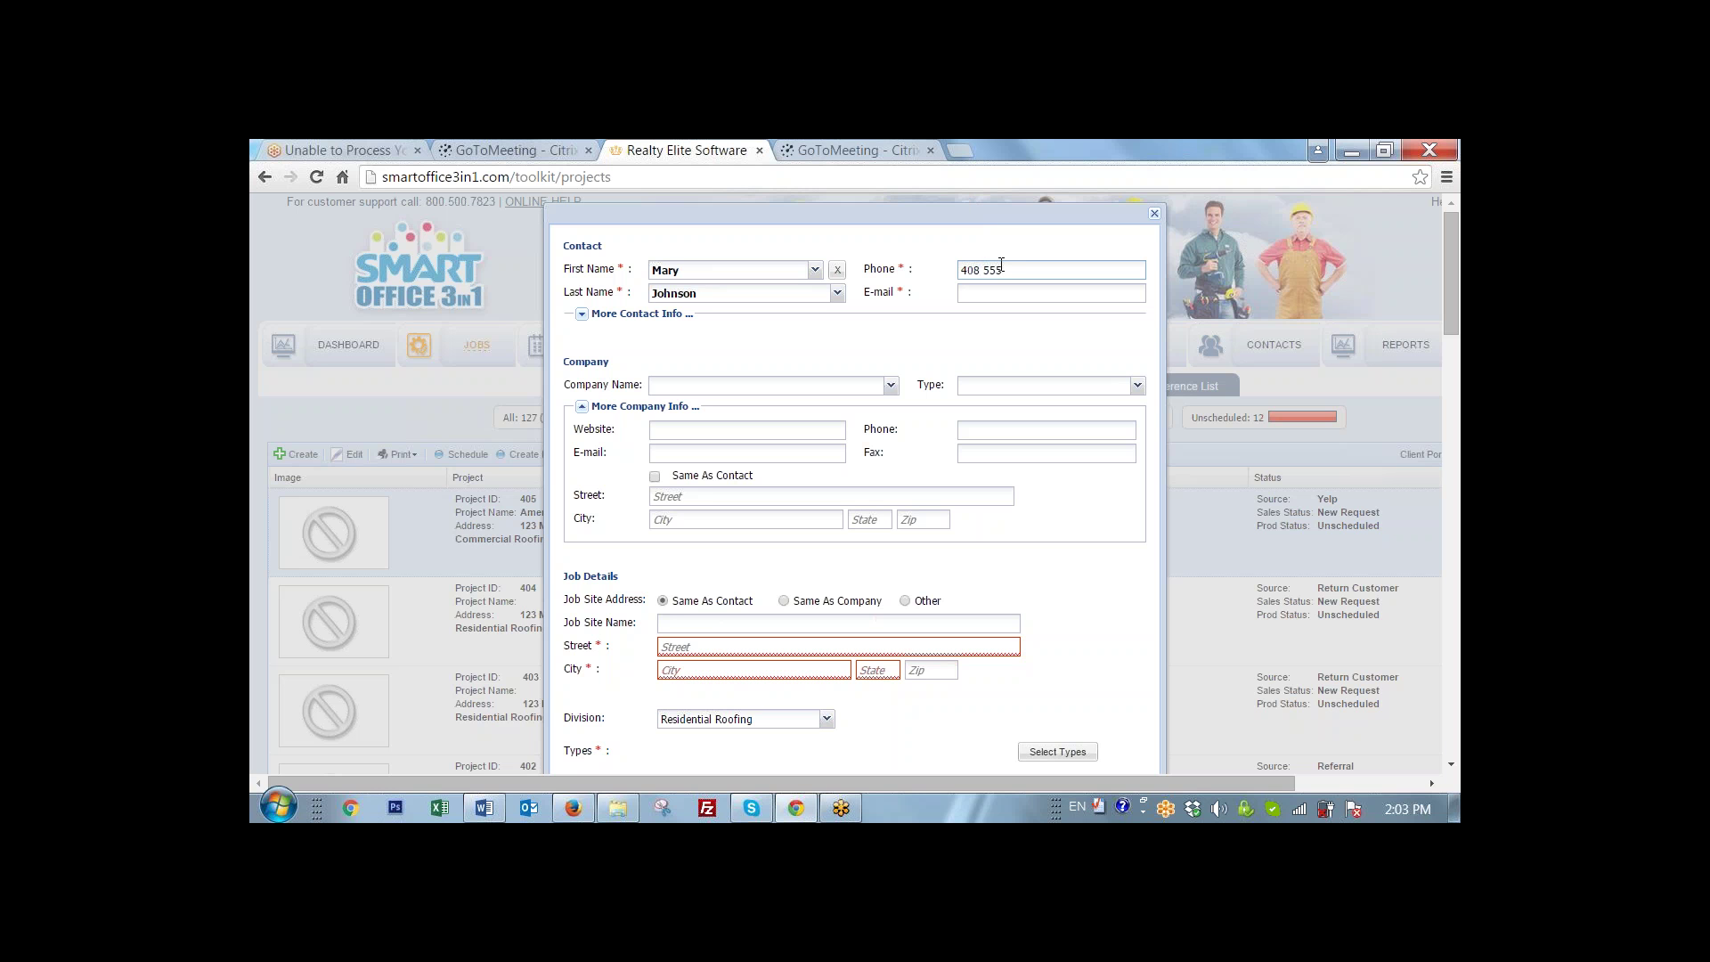
{"action": "type", "text": "-8888"}
{"action": "type", "text": "40"}
{"action": "key", "text": "BackSpace"}
{"action": "key", "text": "BackSpace"}
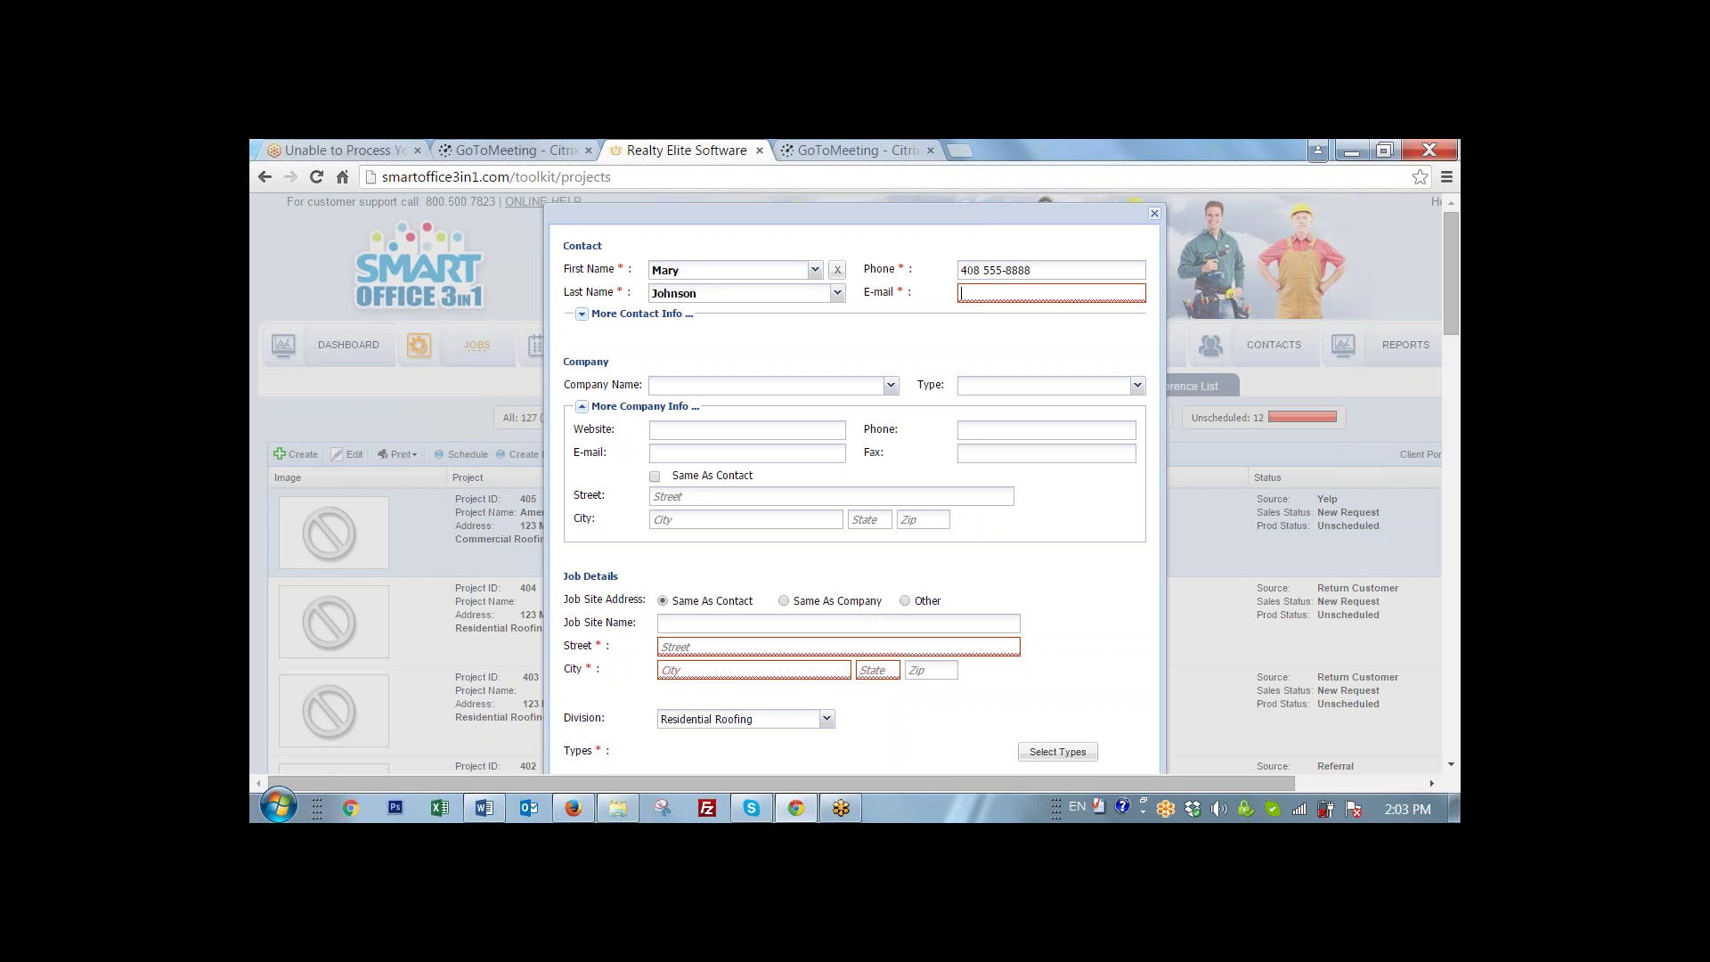
{"action": "type", "text": "a"}
{"action": "key", "text": "BackSpace"}
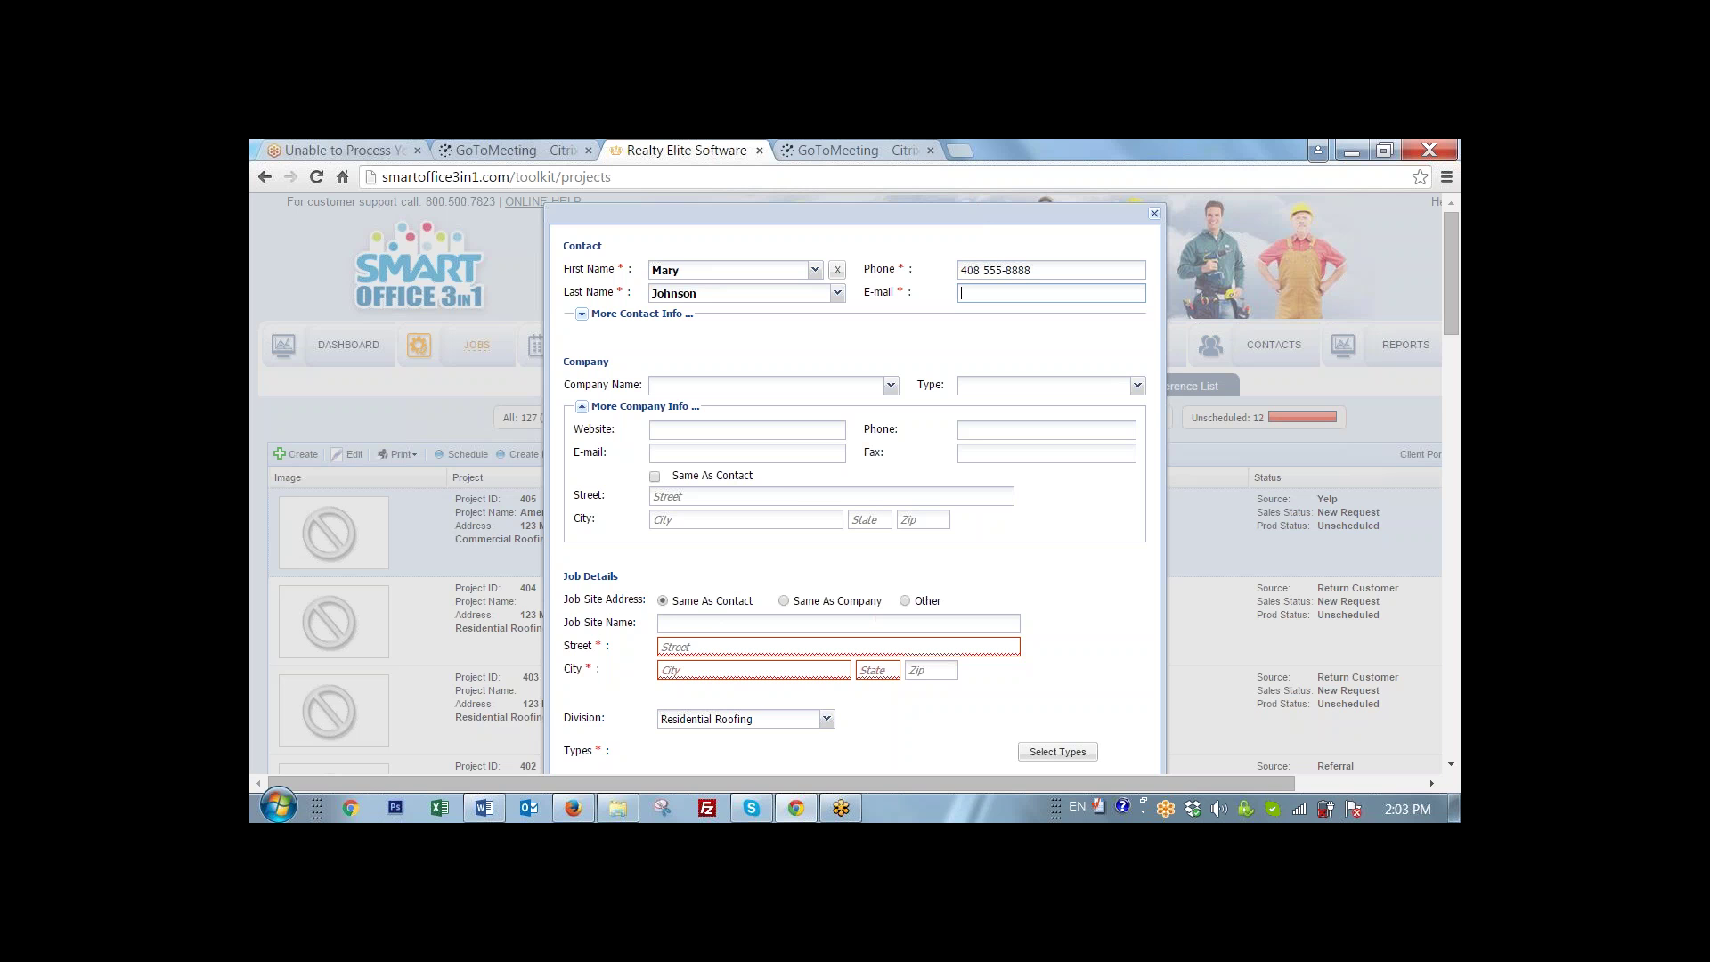
{"action": "type", "text": "mary"}
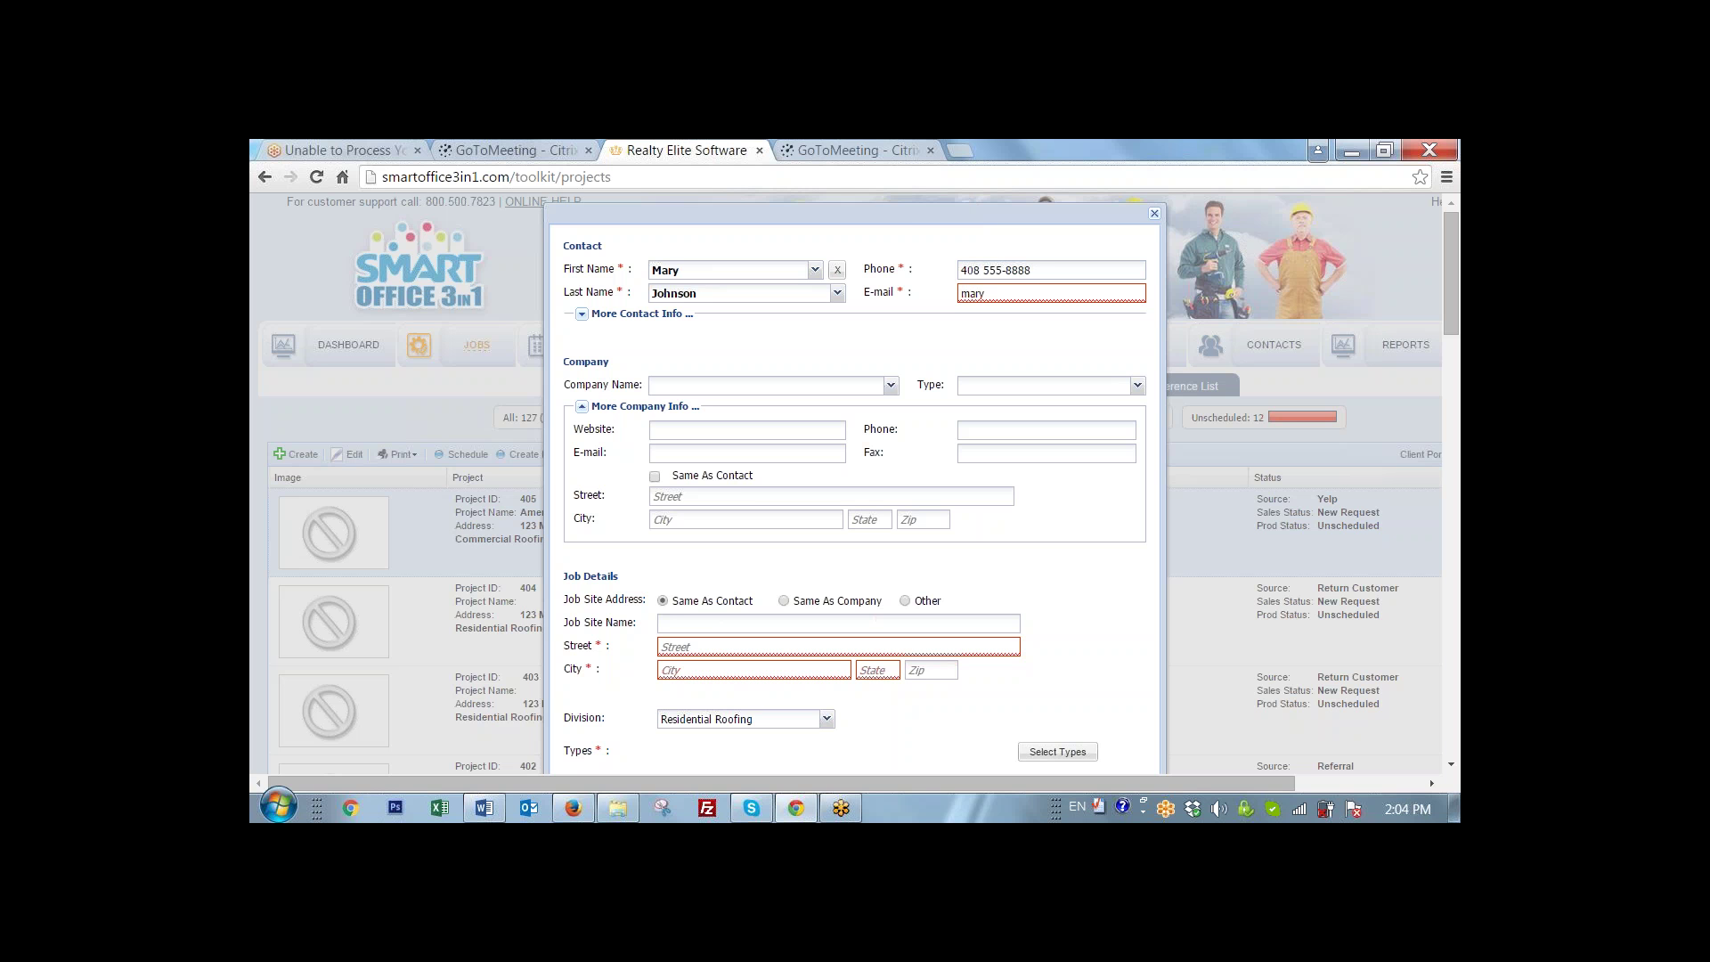
{"action": "type", "text": "@"}
{"action": "type", "text": "test.com"}
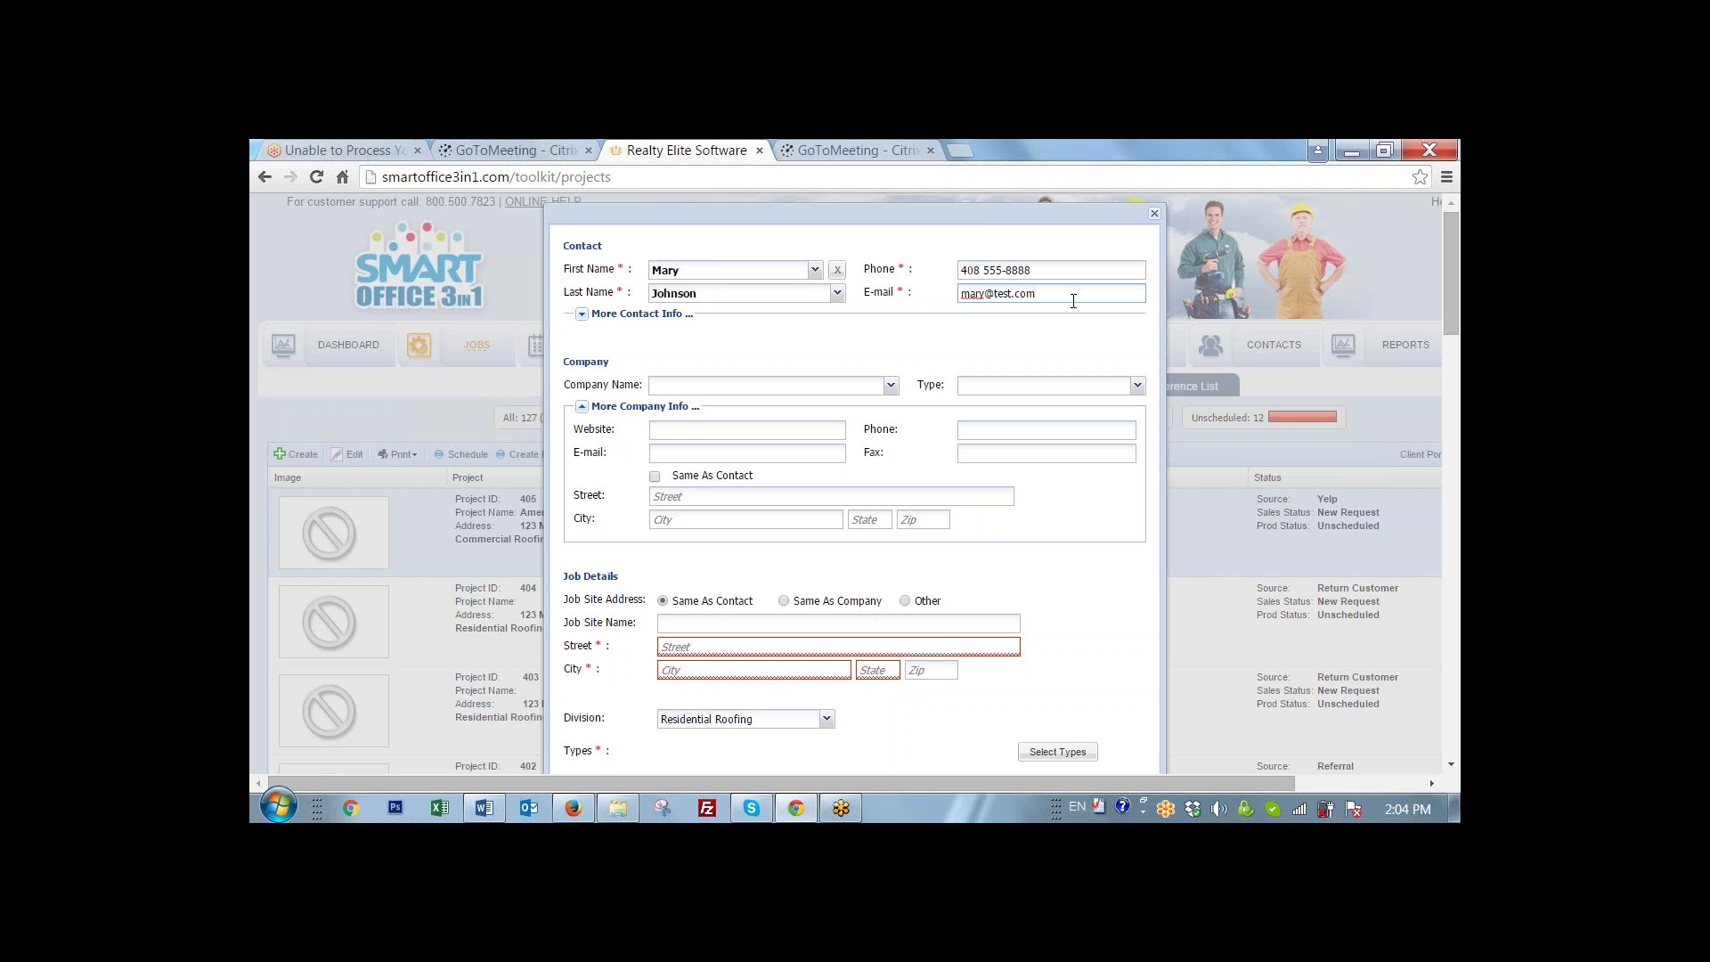
- Expand More Contact Info, check the Homeowner contact type, and select the contact Street field
{"action": "left_click", "coordinate": [582, 313]}
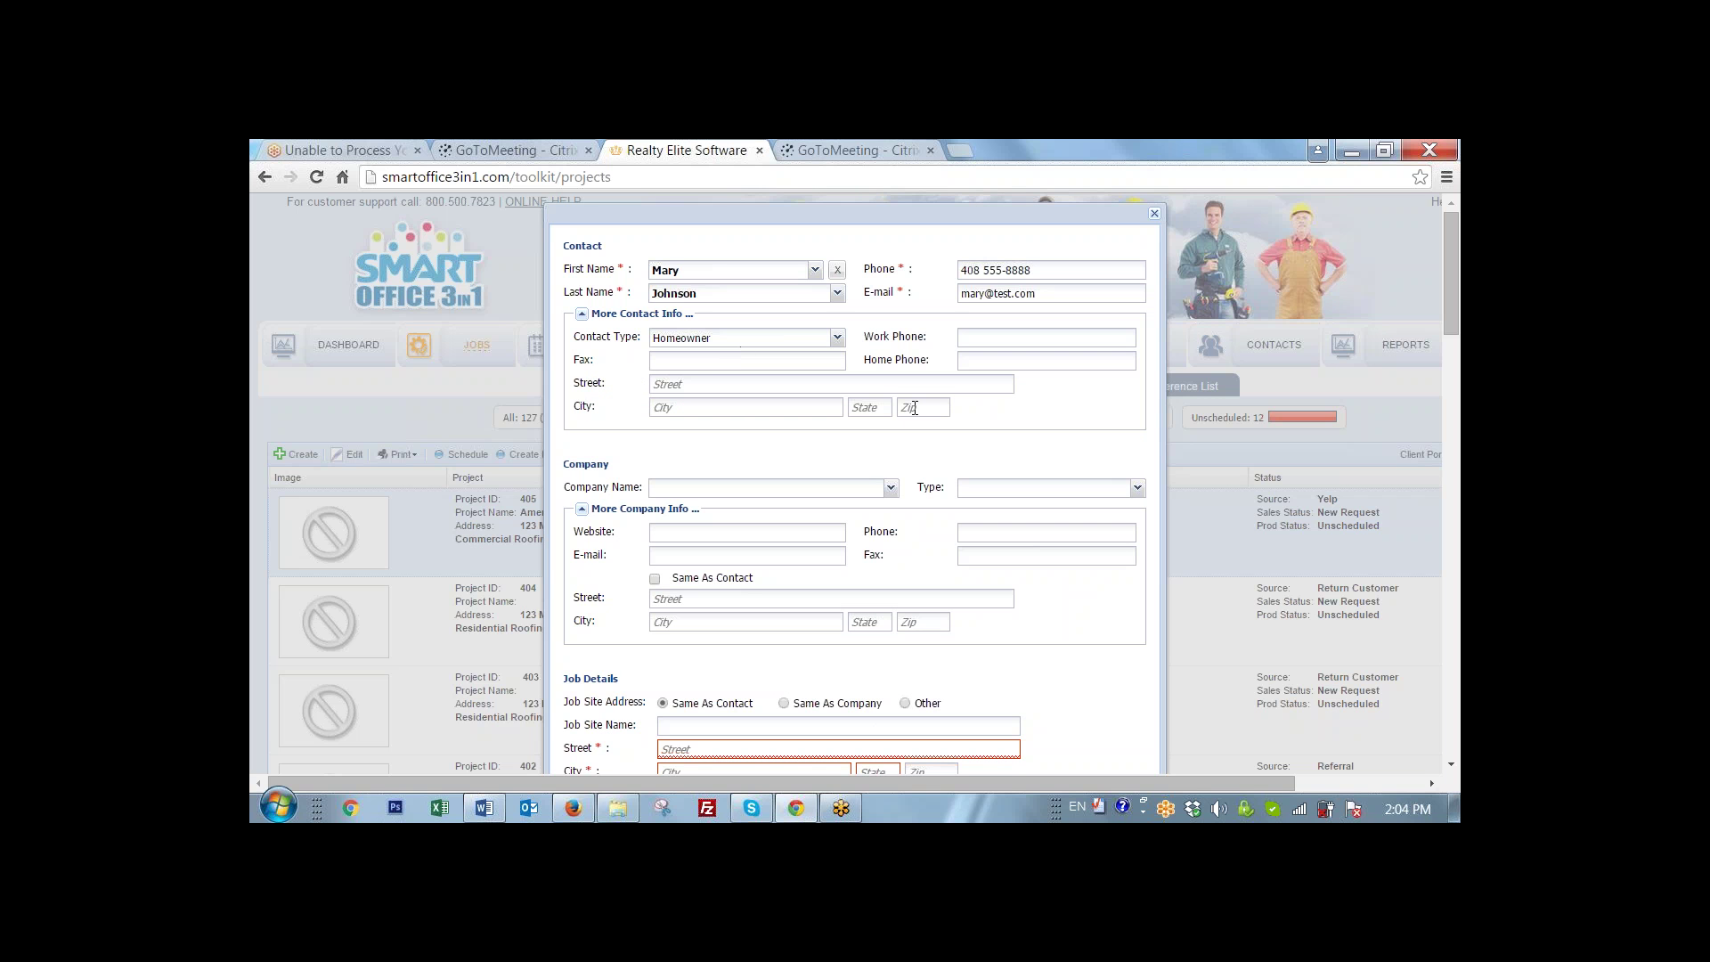
{"action": "scroll", "coordinate": [674, 442], "scroll_direction": "down", "scroll_amount": 1}
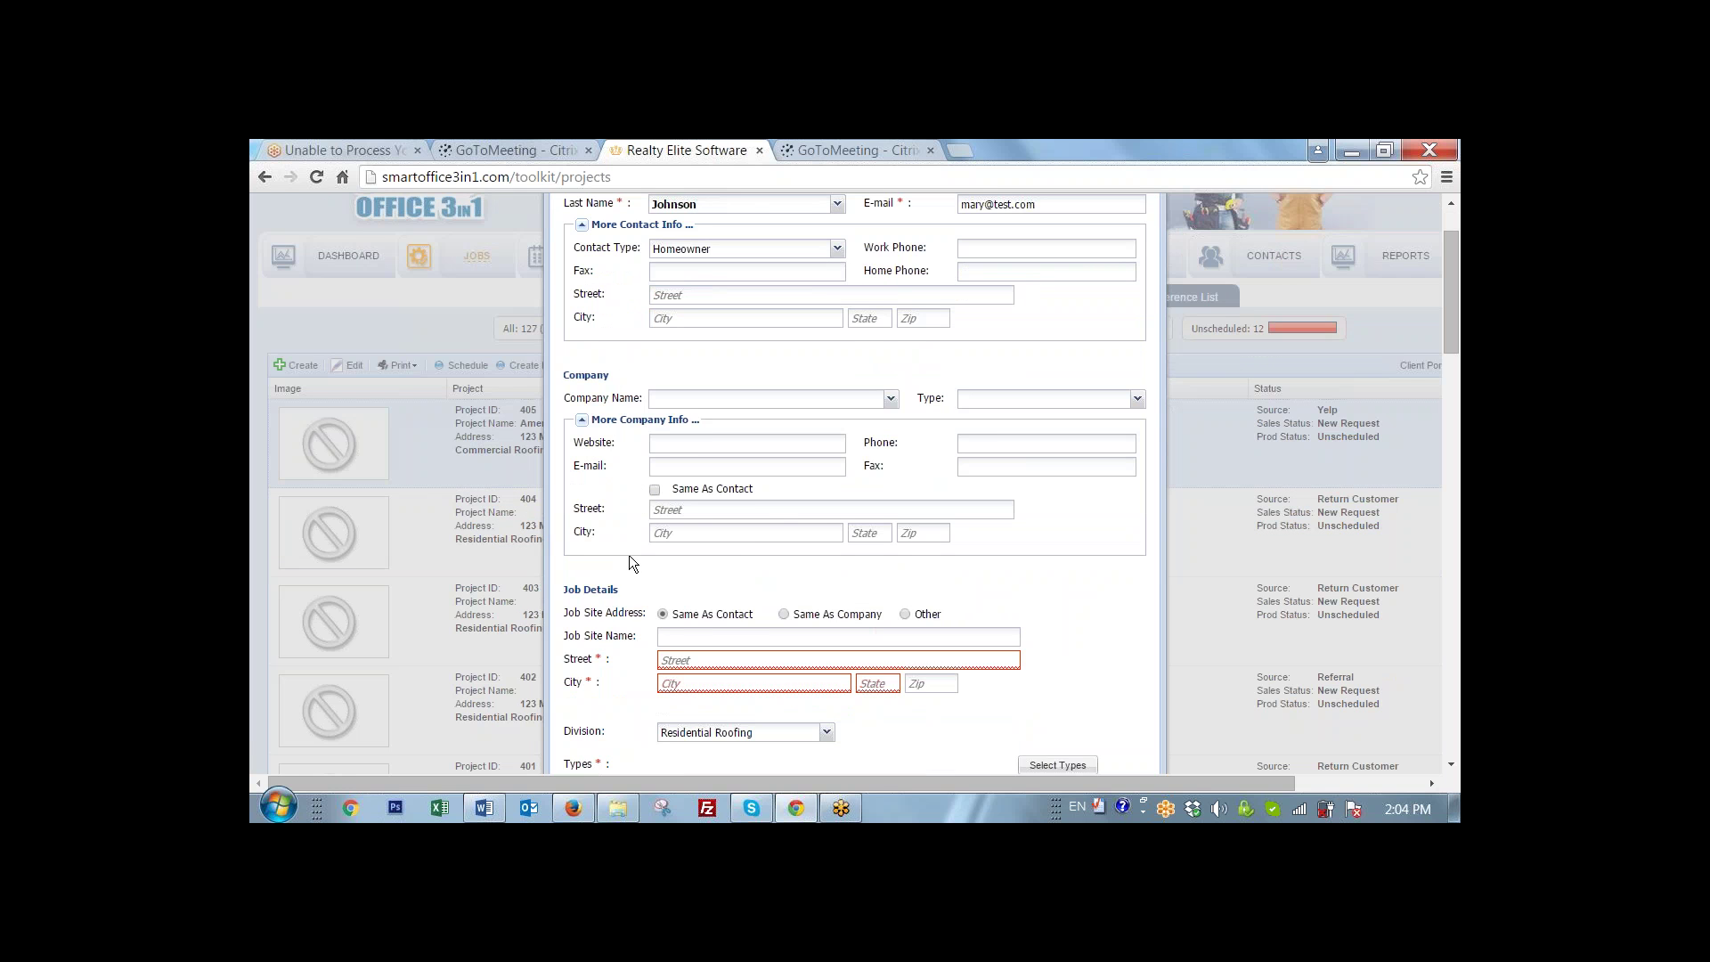
{"action": "scroll", "coordinate": [629, 554], "scroll_direction": "down", "scroll_amount": 1}
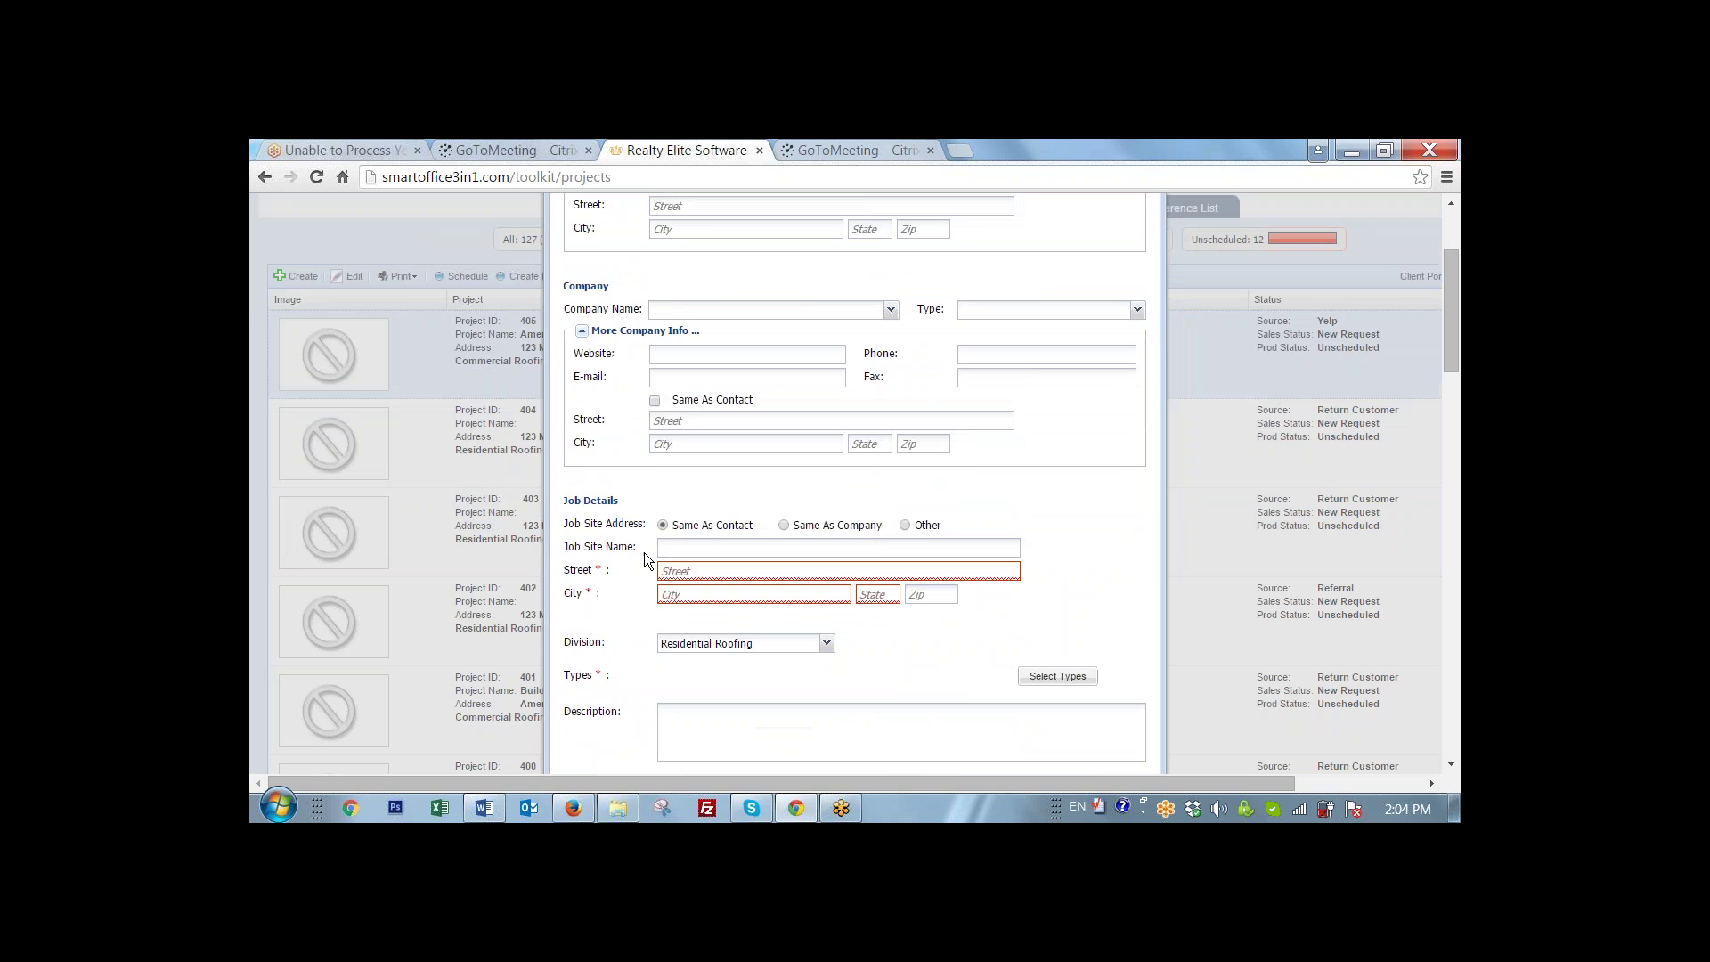
{"action": "scroll", "coordinate": [629, 518], "scroll_direction": "up", "scroll_amount": 2}
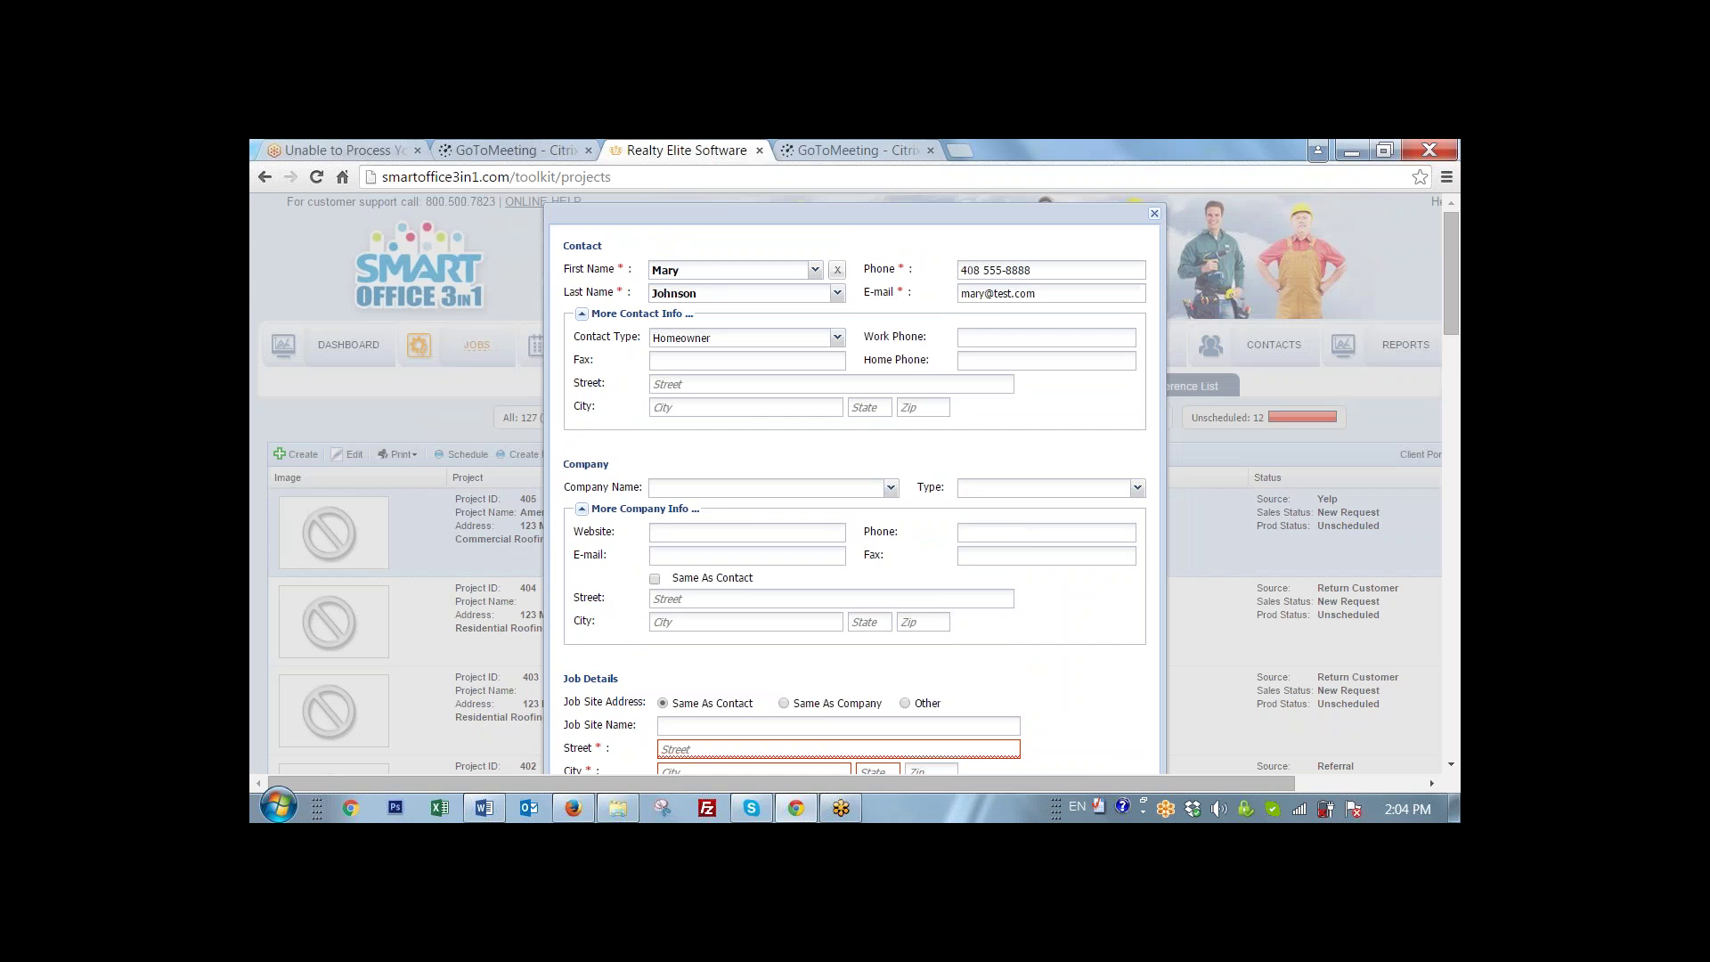
{"action": "scroll", "coordinate": [703, 694], "scroll_direction": "down", "scroll_amount": 1}
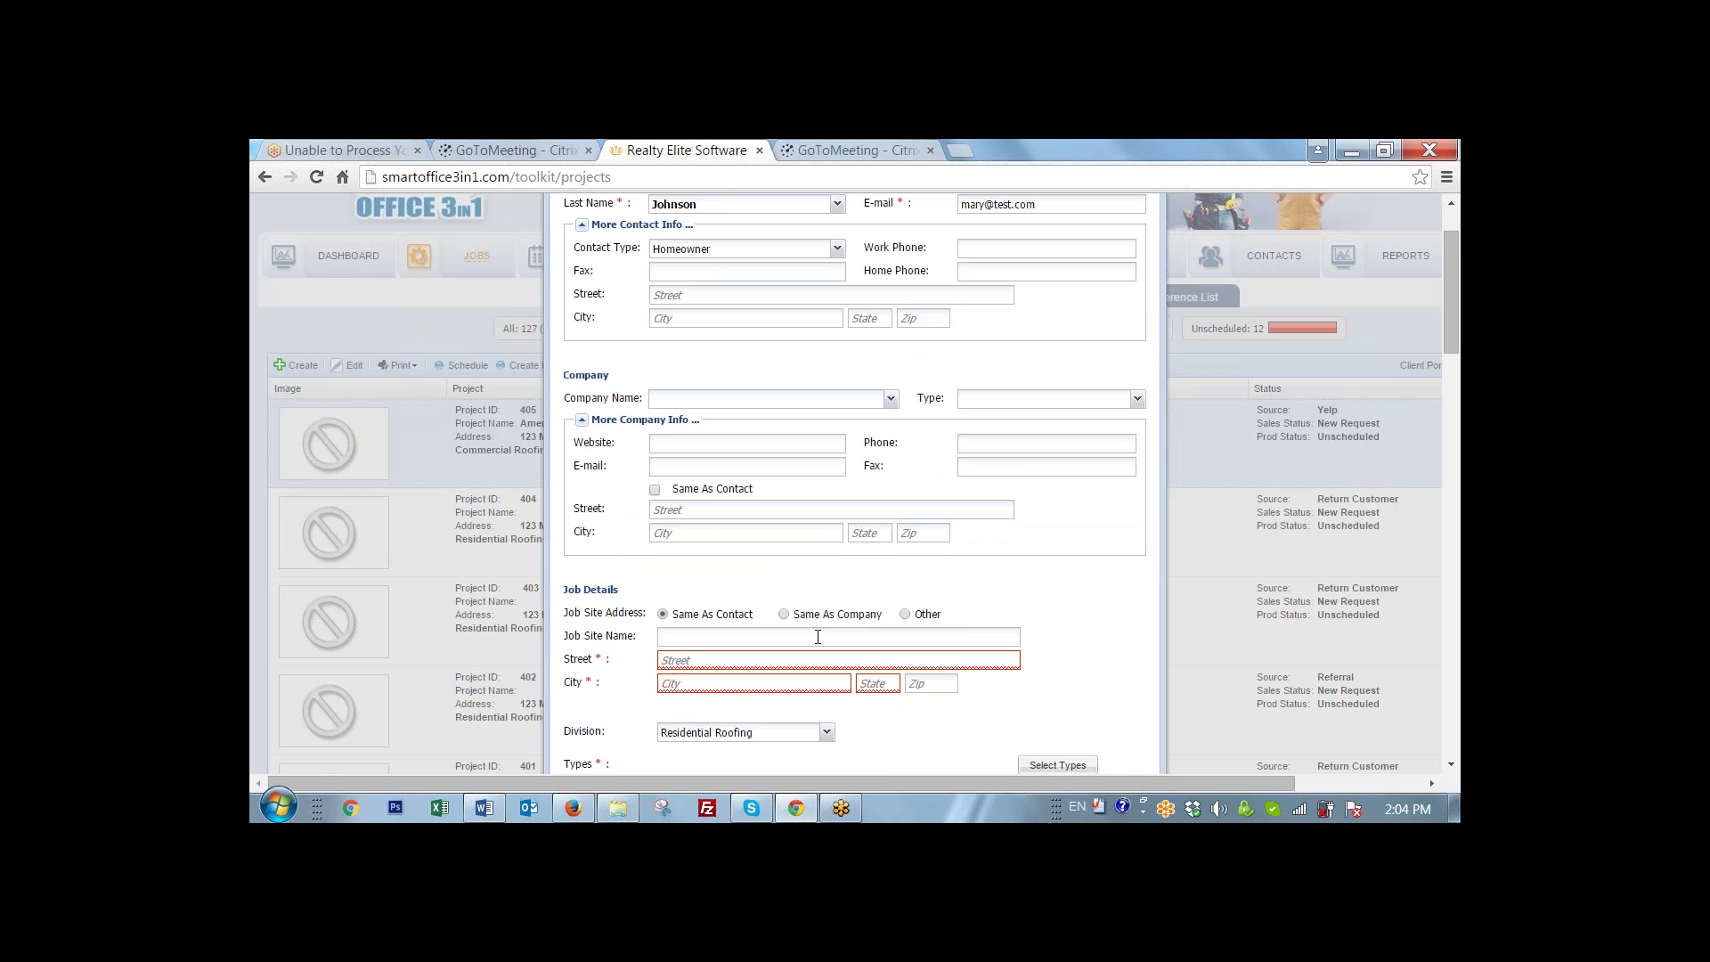
{"action": "scroll", "coordinate": [817, 635], "scroll_direction": "up", "scroll_amount": 1}
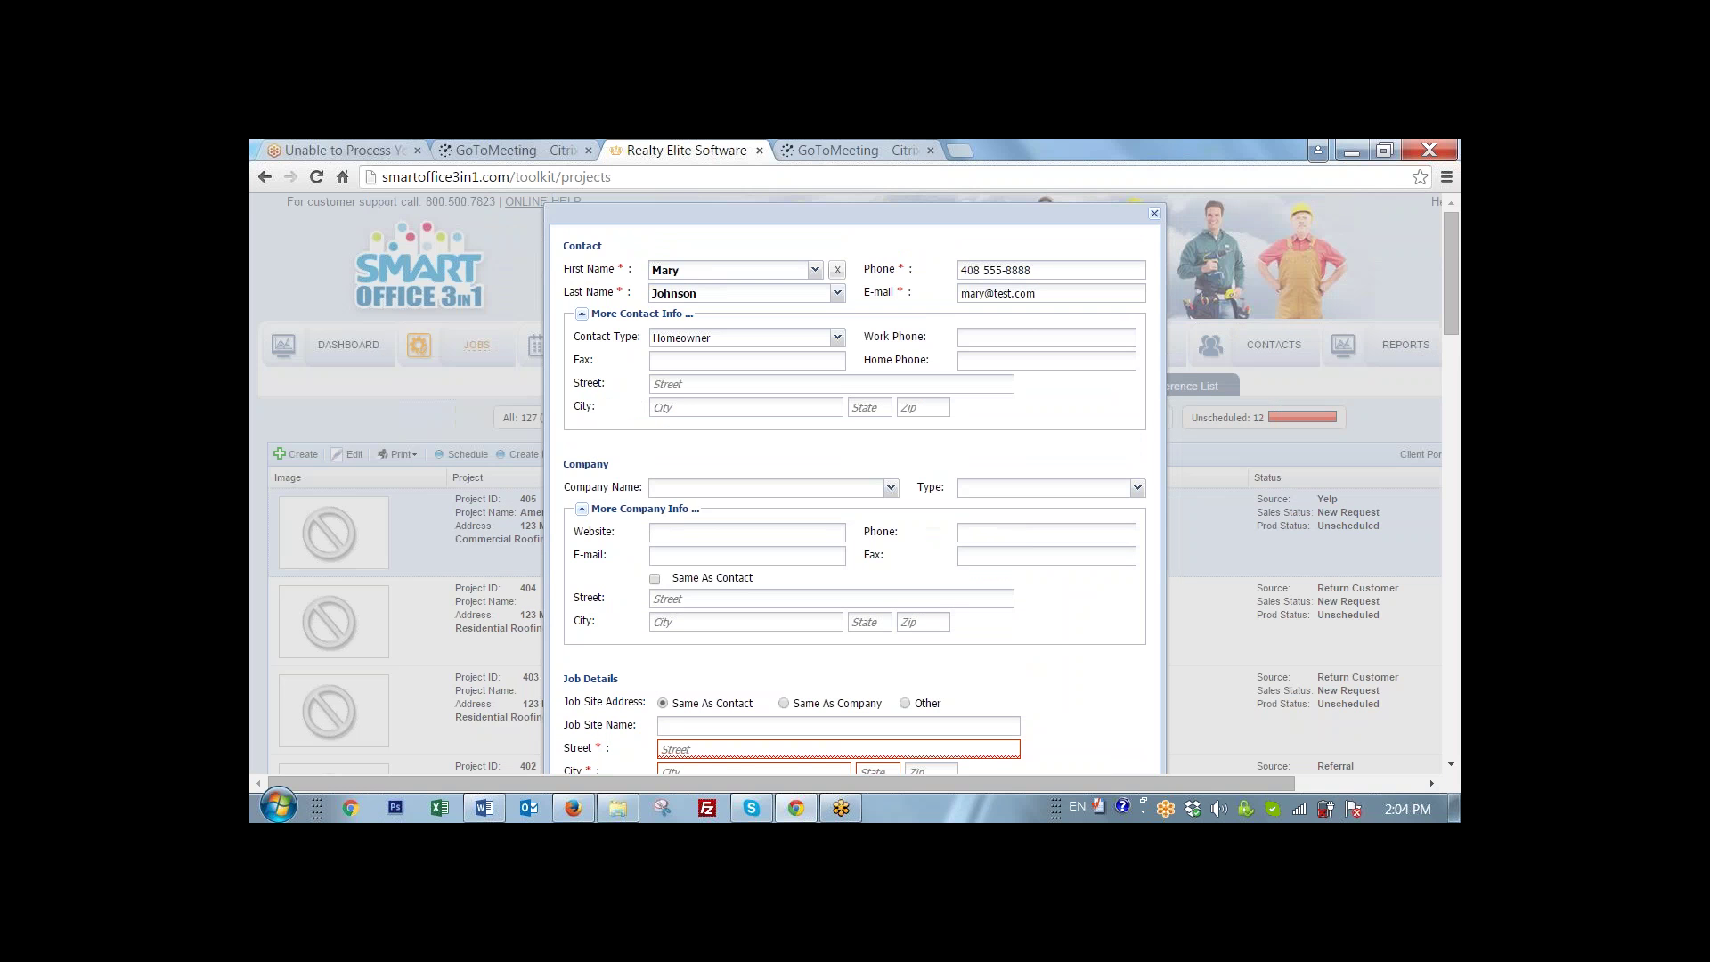
{"action": "left_click", "coordinate": [686, 385]}
- Enter the contact's street, city and state so the job site address copies them
{"action": "type", "text": "123 Main street"}
{"action": "left_click", "coordinate": [717, 408]}
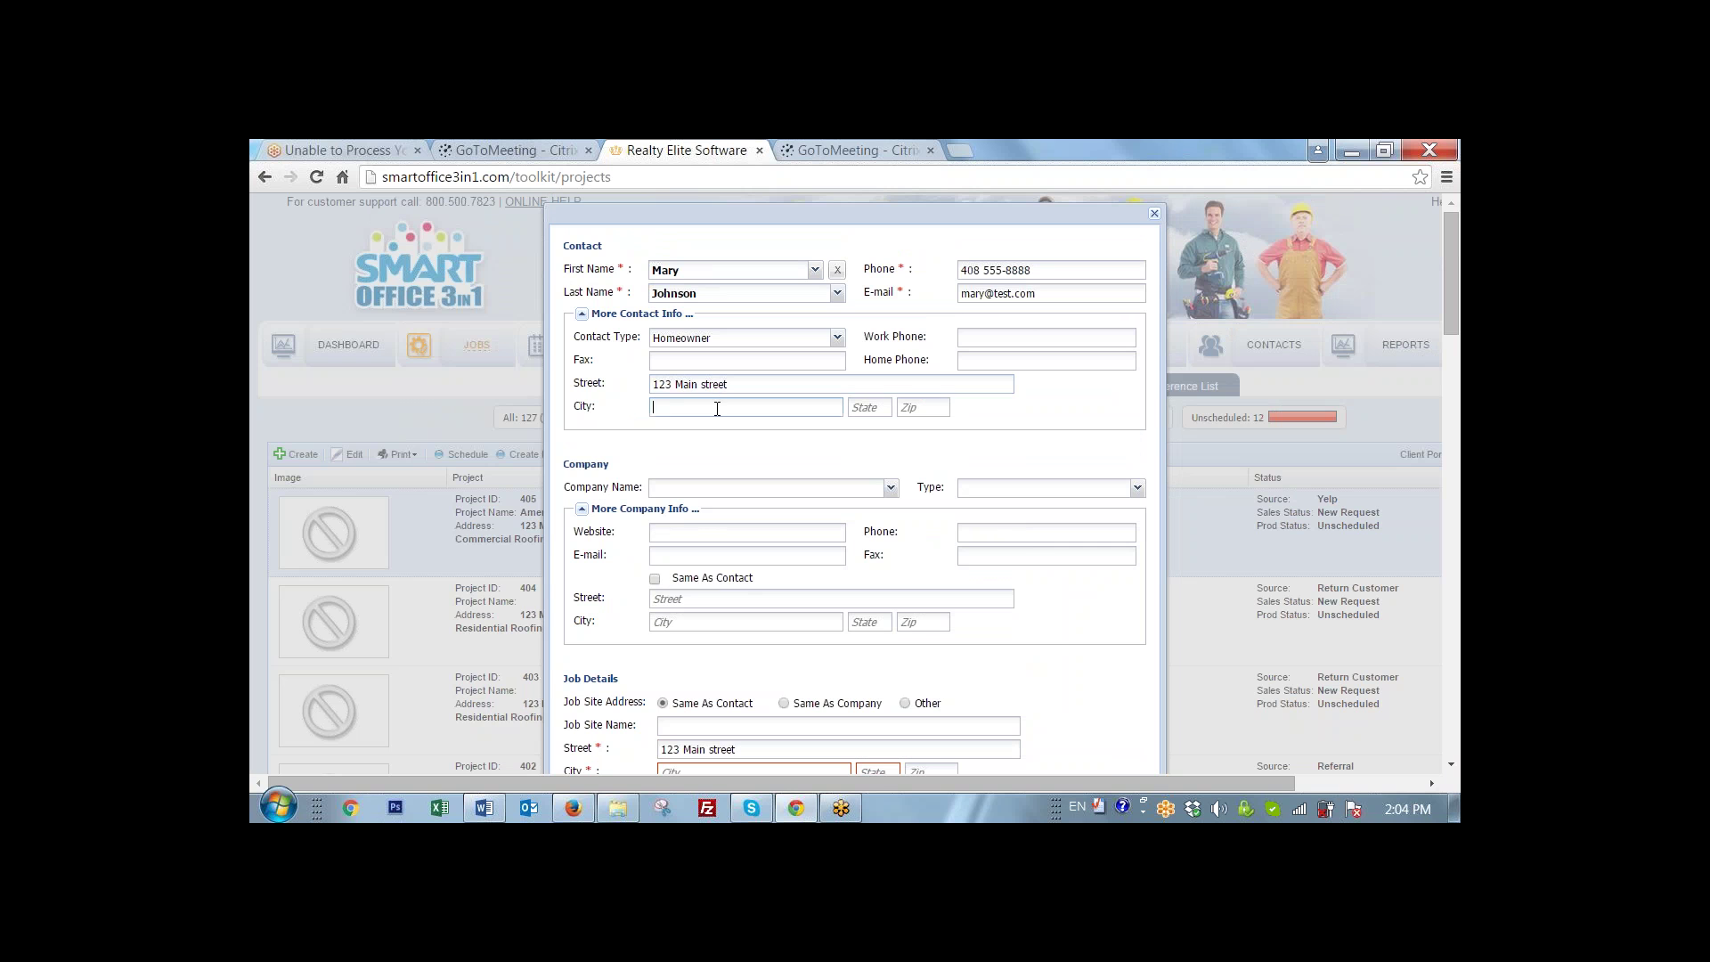
{"action": "type", "text": "San Jose"}
{"action": "left_click", "coordinate": [879, 410]}
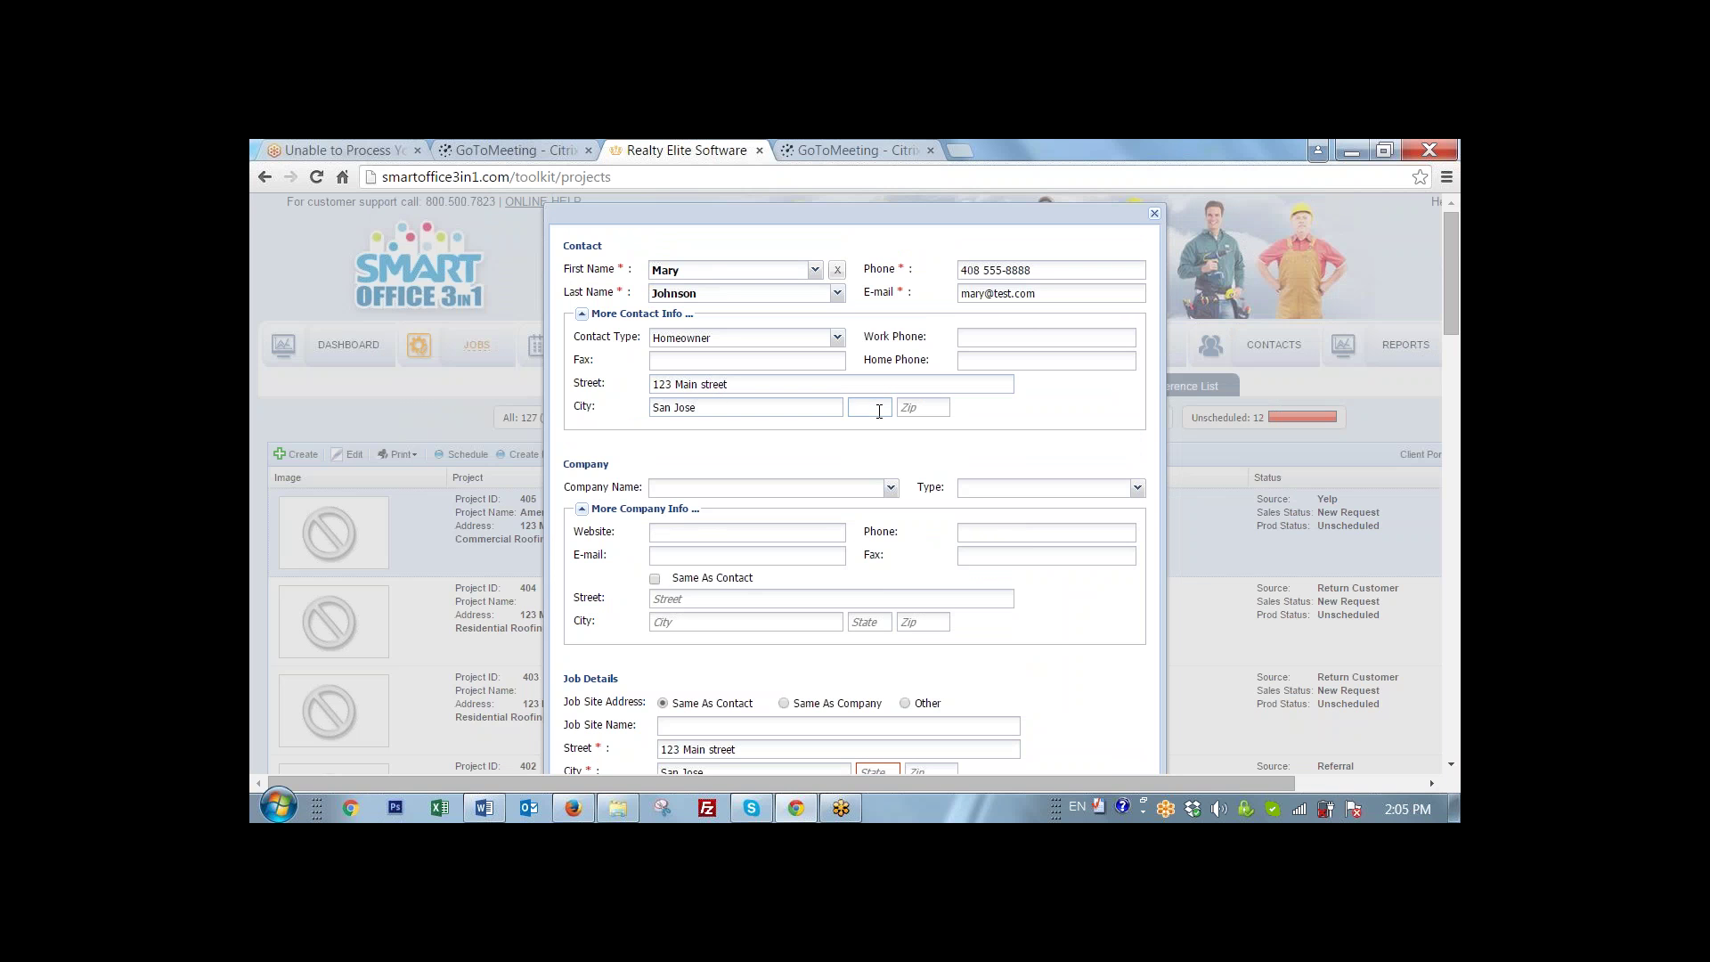
{"action": "type", "text": "CA"}
{"action": "scroll", "coordinate": [874, 431], "scroll_direction": "down", "scroll_amount": 1}
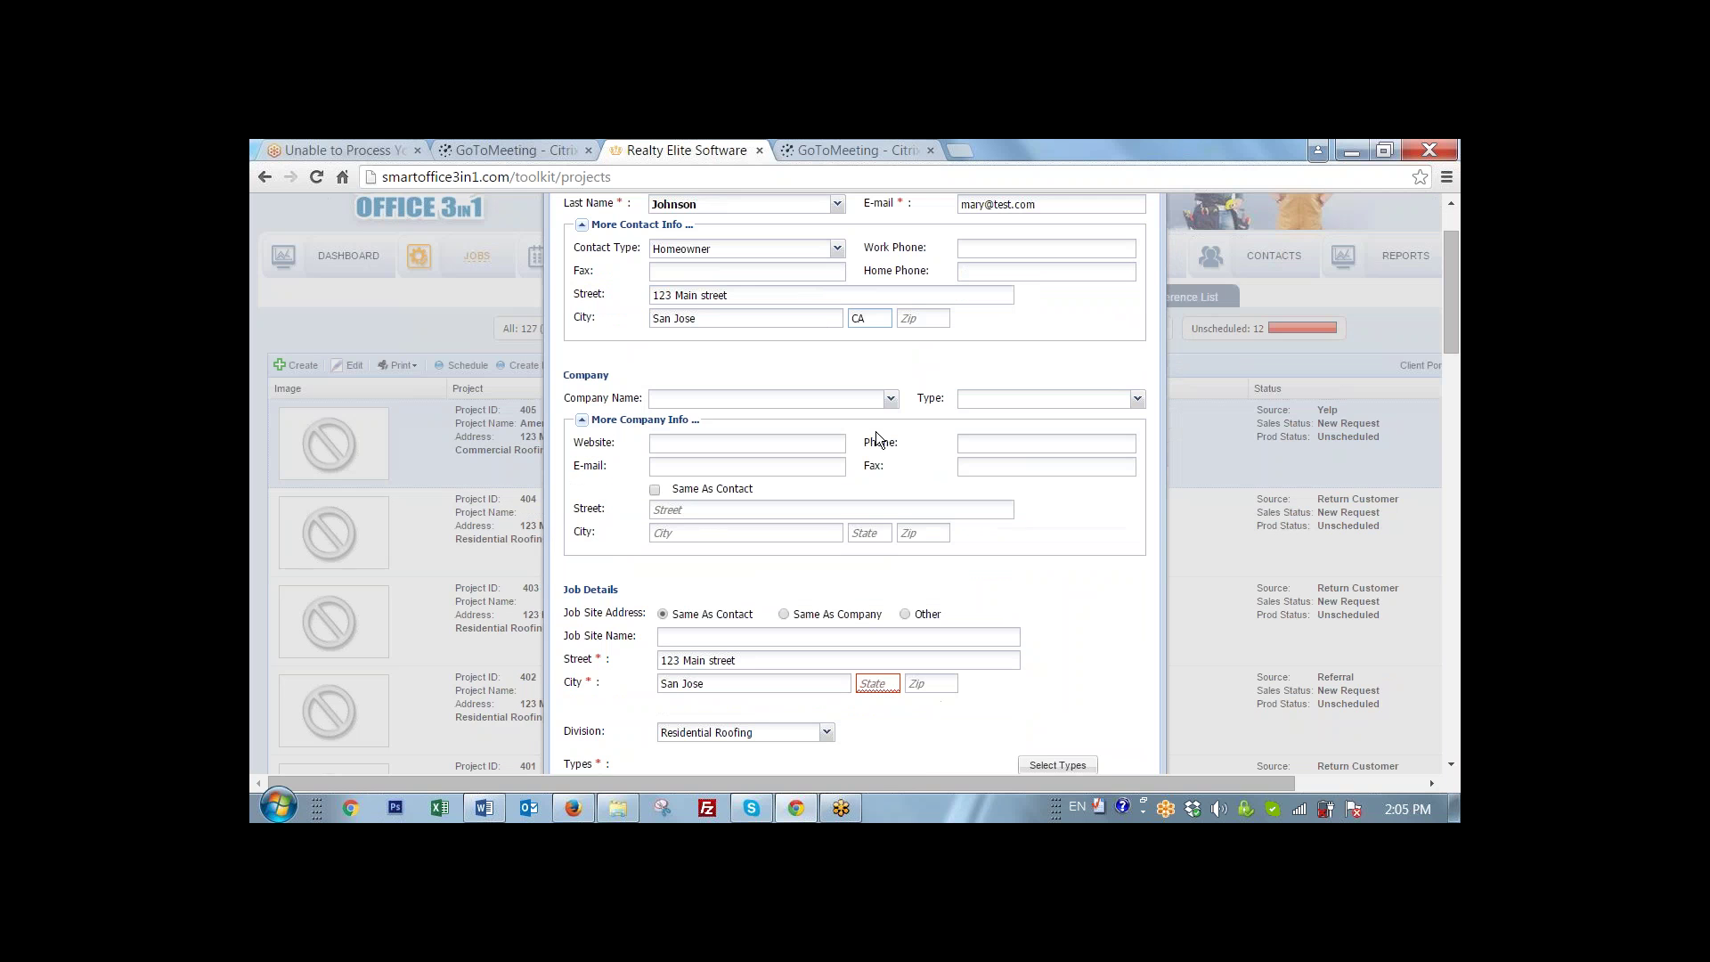
{"action": "left_click", "coordinate": [662, 614]}
- Switch the Job Site Address to Same As Company, then back to Same As Contact
{"action": "left_click", "coordinate": [783, 614]}
{"action": "left_click", "coordinate": [663, 614]}
{"action": "scroll", "coordinate": [662, 612], "scroll_direction": "down", "scroll_amount": 1}
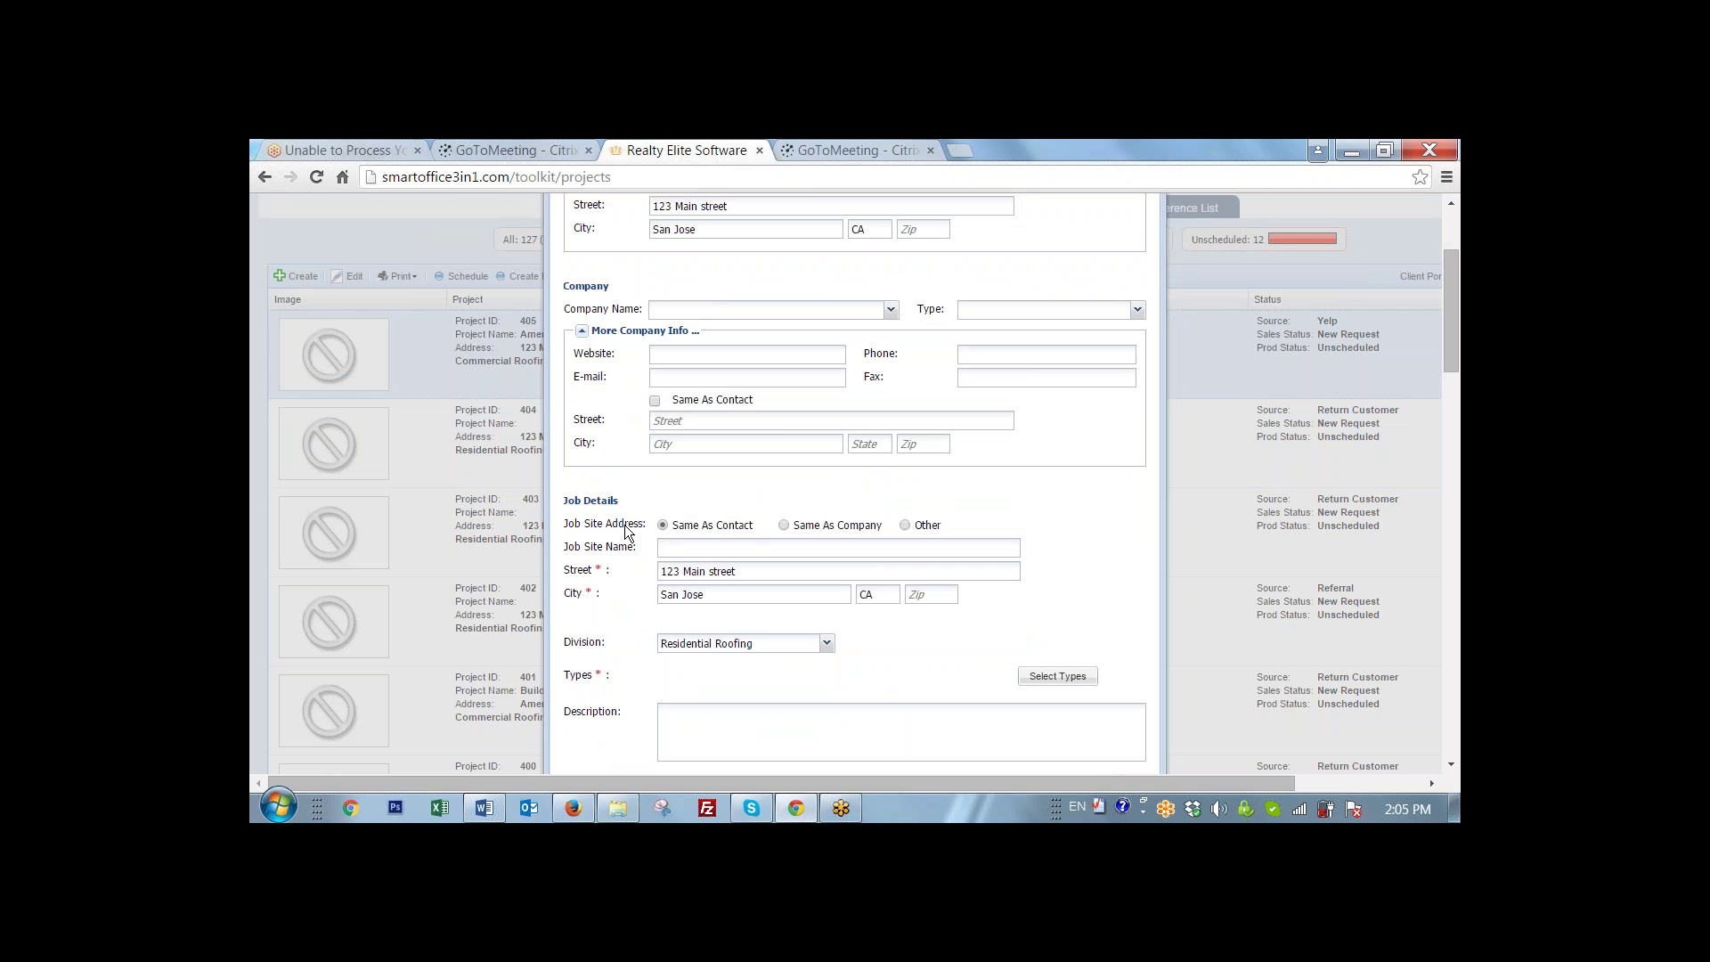
{"action": "scroll", "coordinate": [623, 526], "scroll_direction": "up", "scroll_amount": 2}
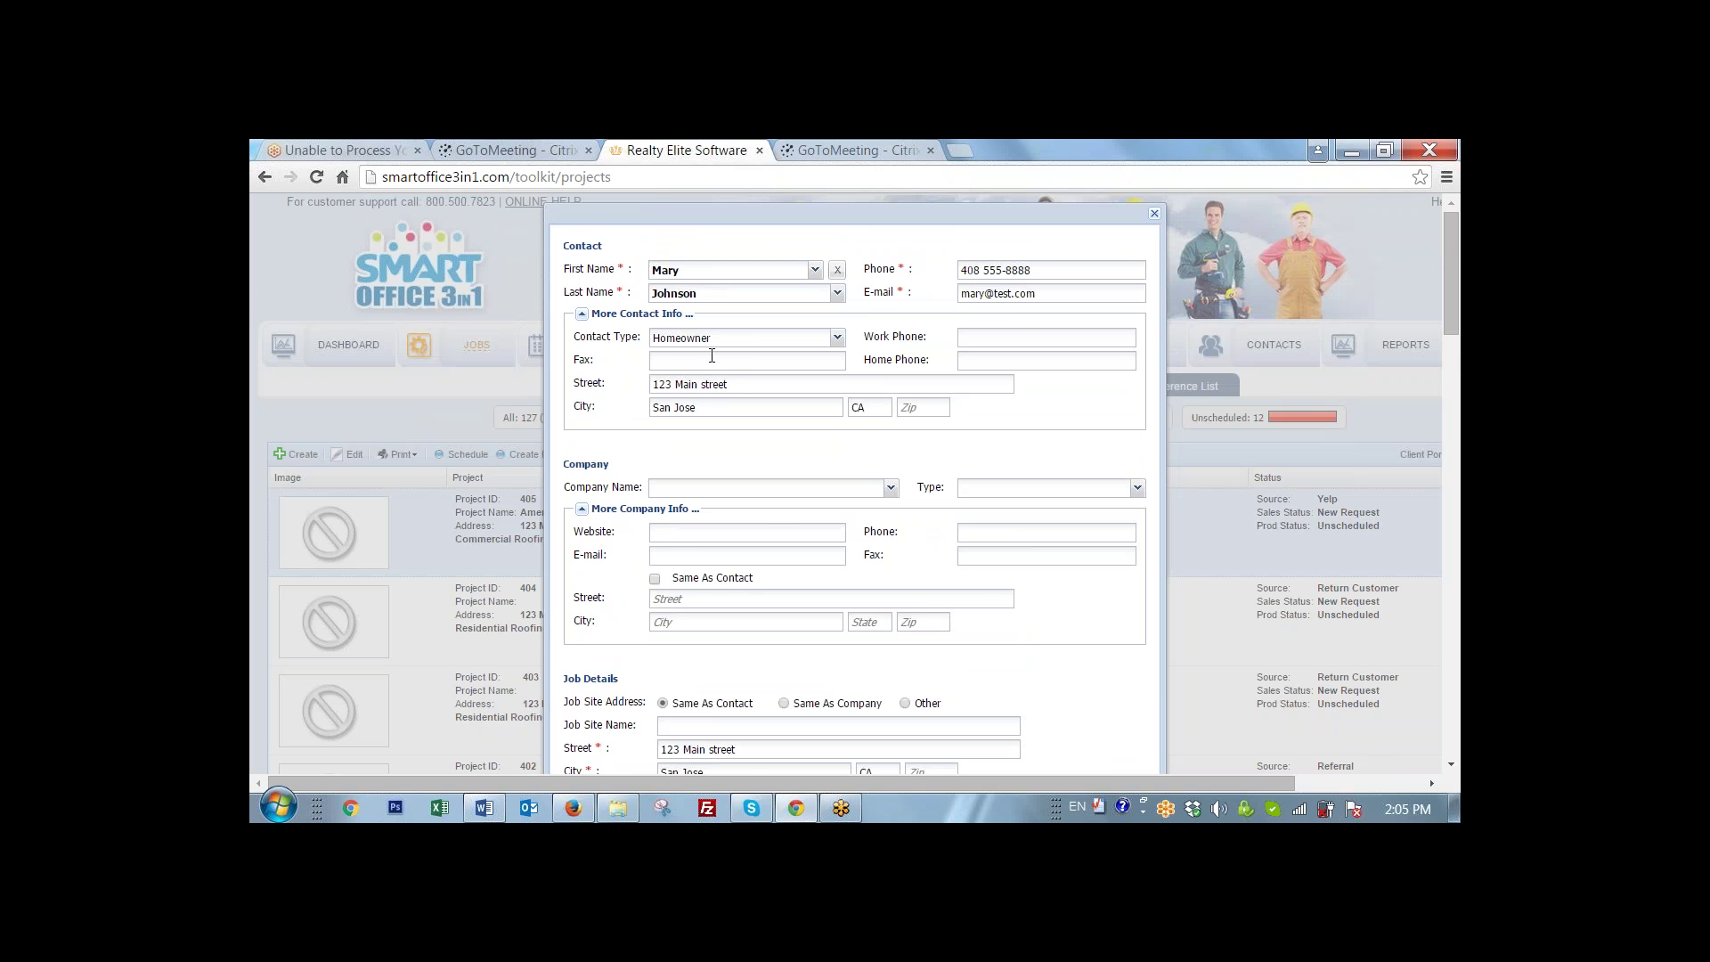
{"action": "scroll", "coordinate": [711, 359], "scroll_direction": "down", "scroll_amount": 3}
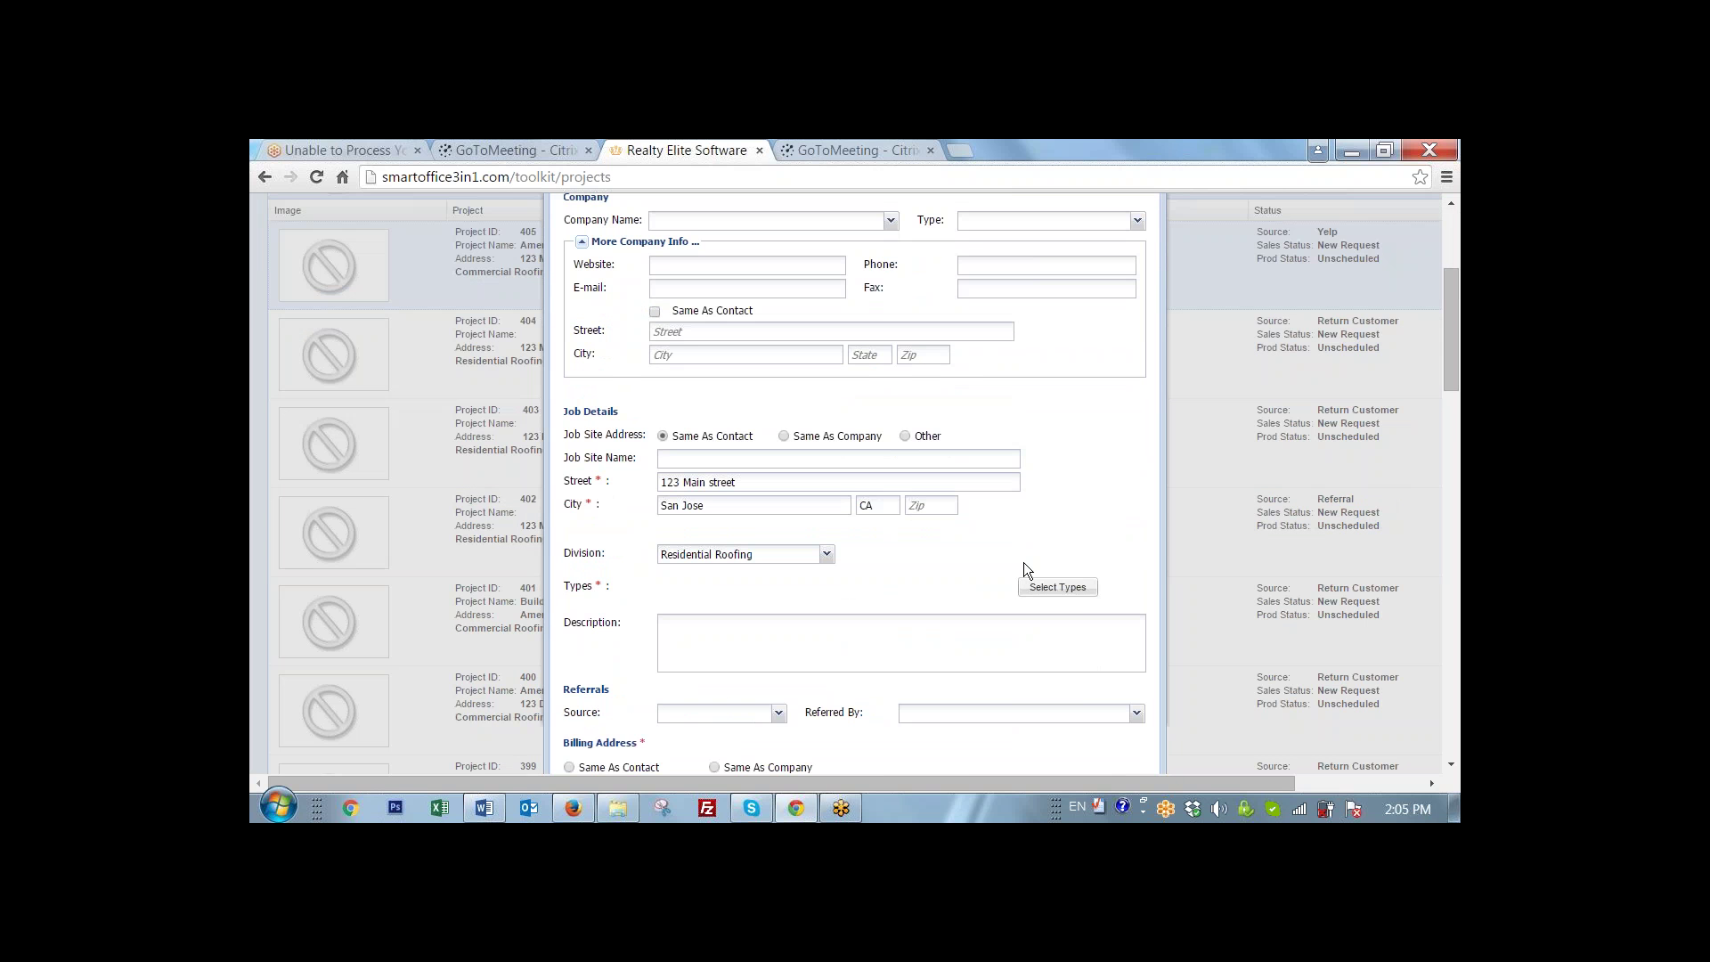
- Choose Repair as the Residential Roofing job type in the Select Types dialog
{"action": "left_click", "coordinate": [1036, 595]}
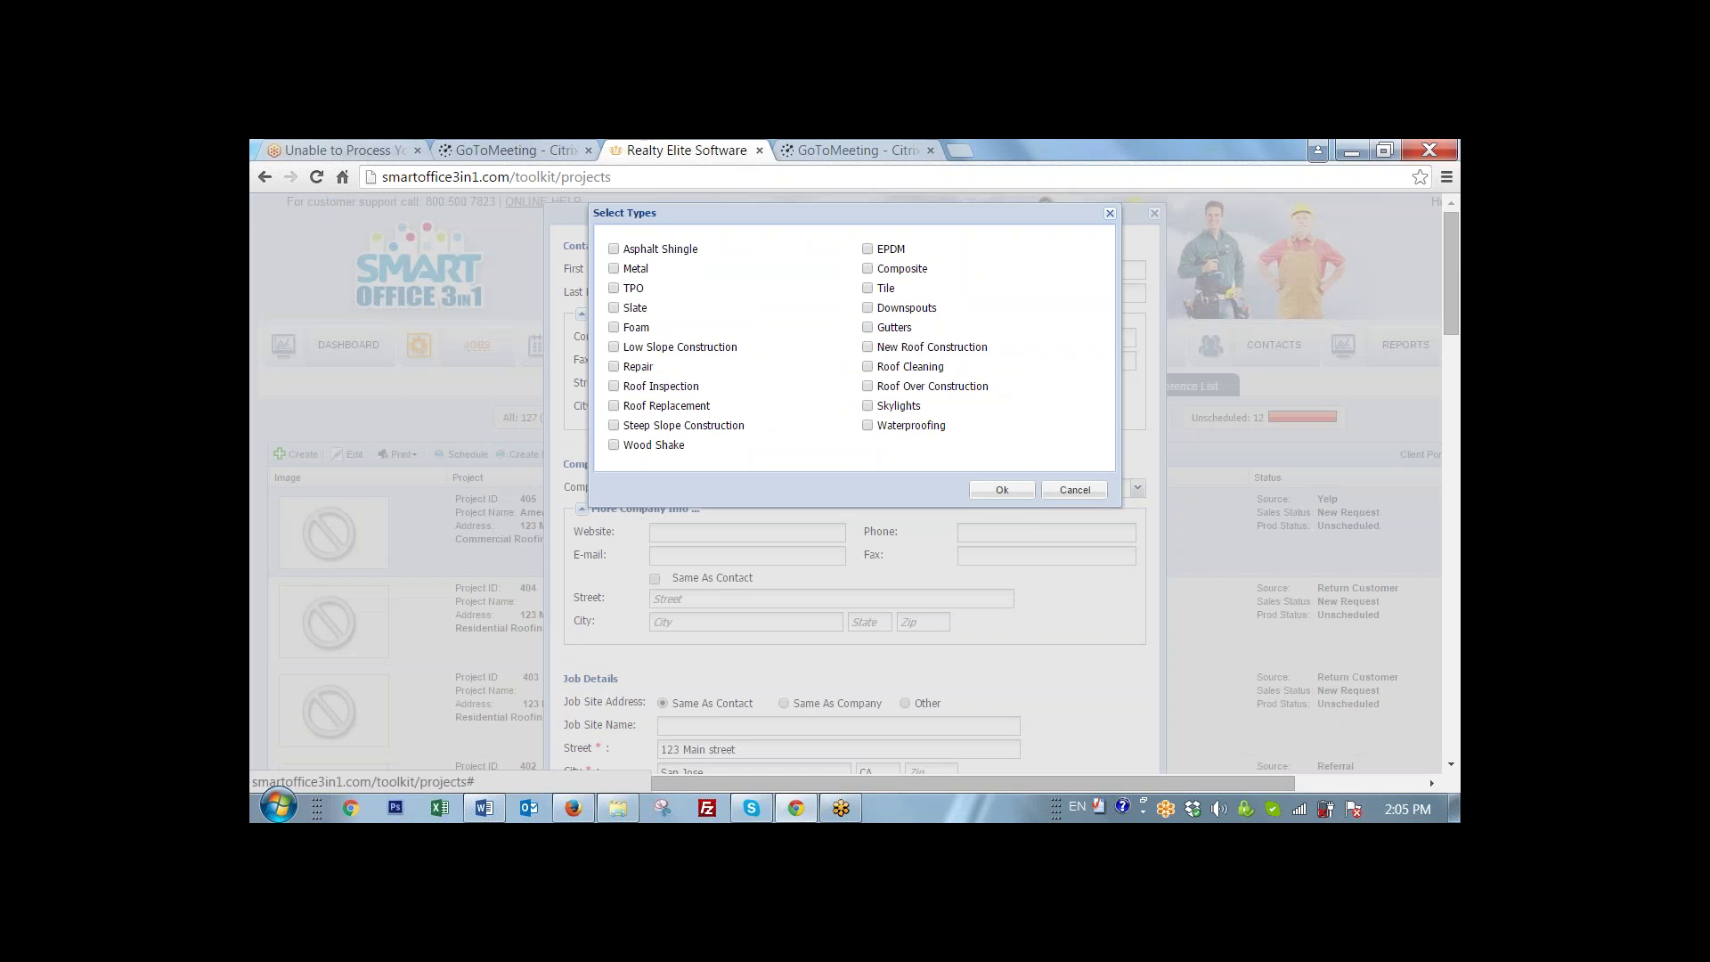
{"action": "left_click", "coordinate": [613, 366]}
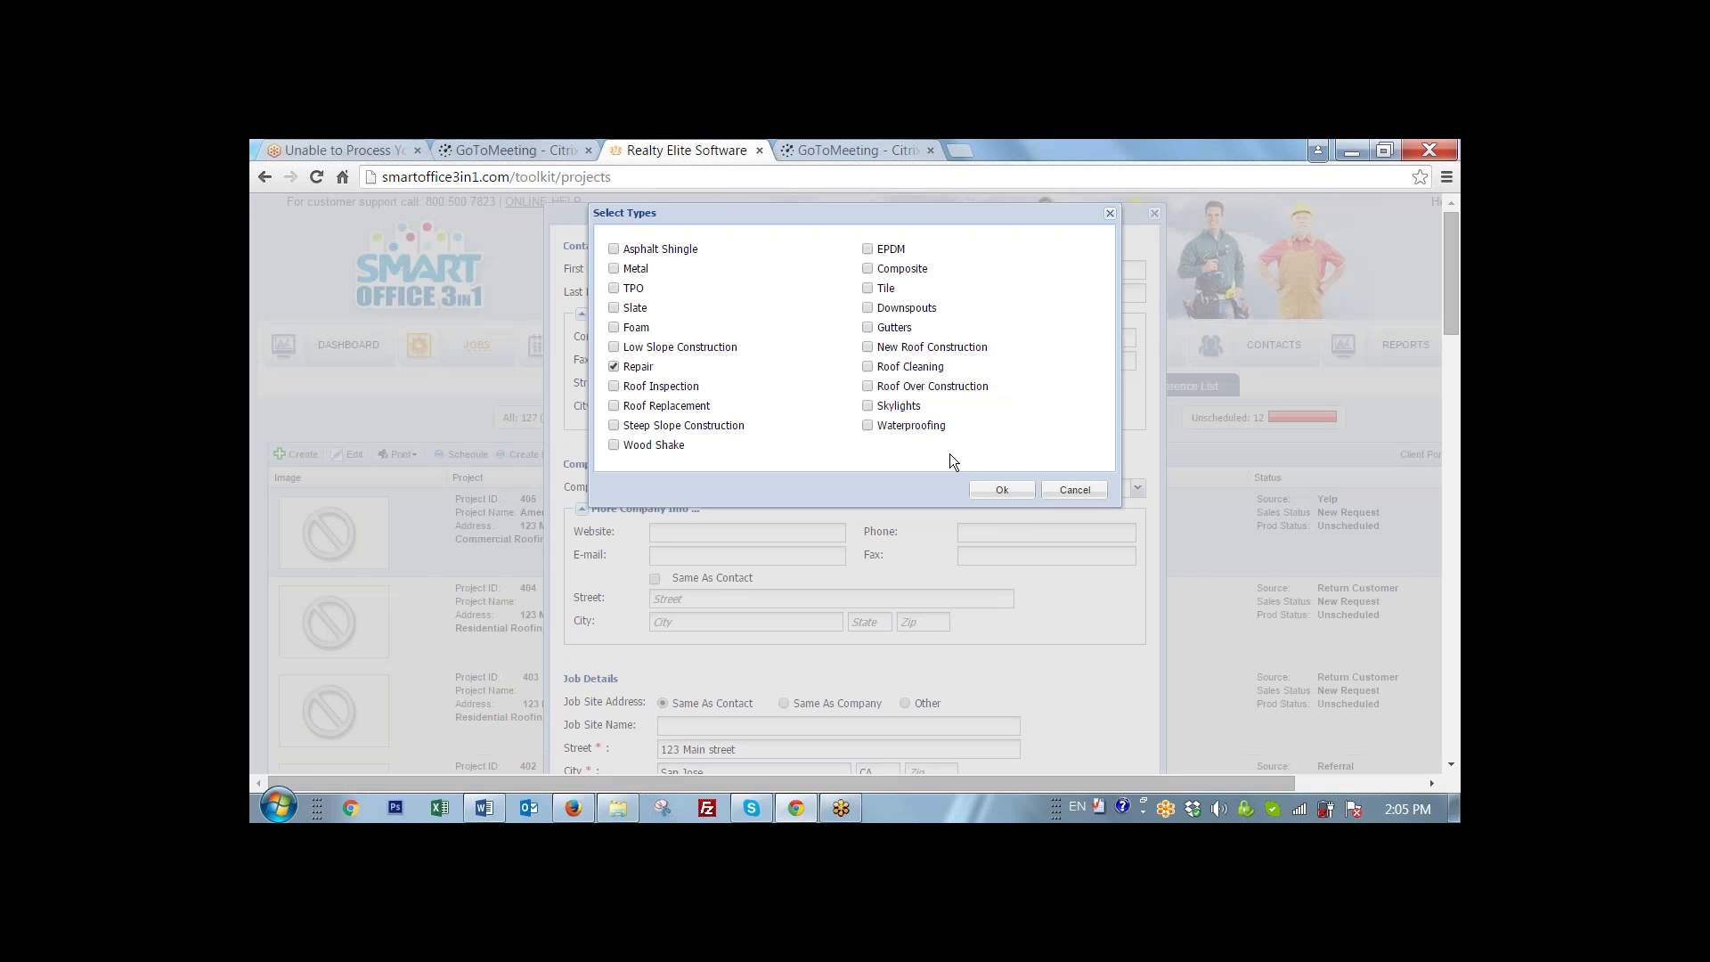
{"action": "left_click", "coordinate": [1001, 490]}
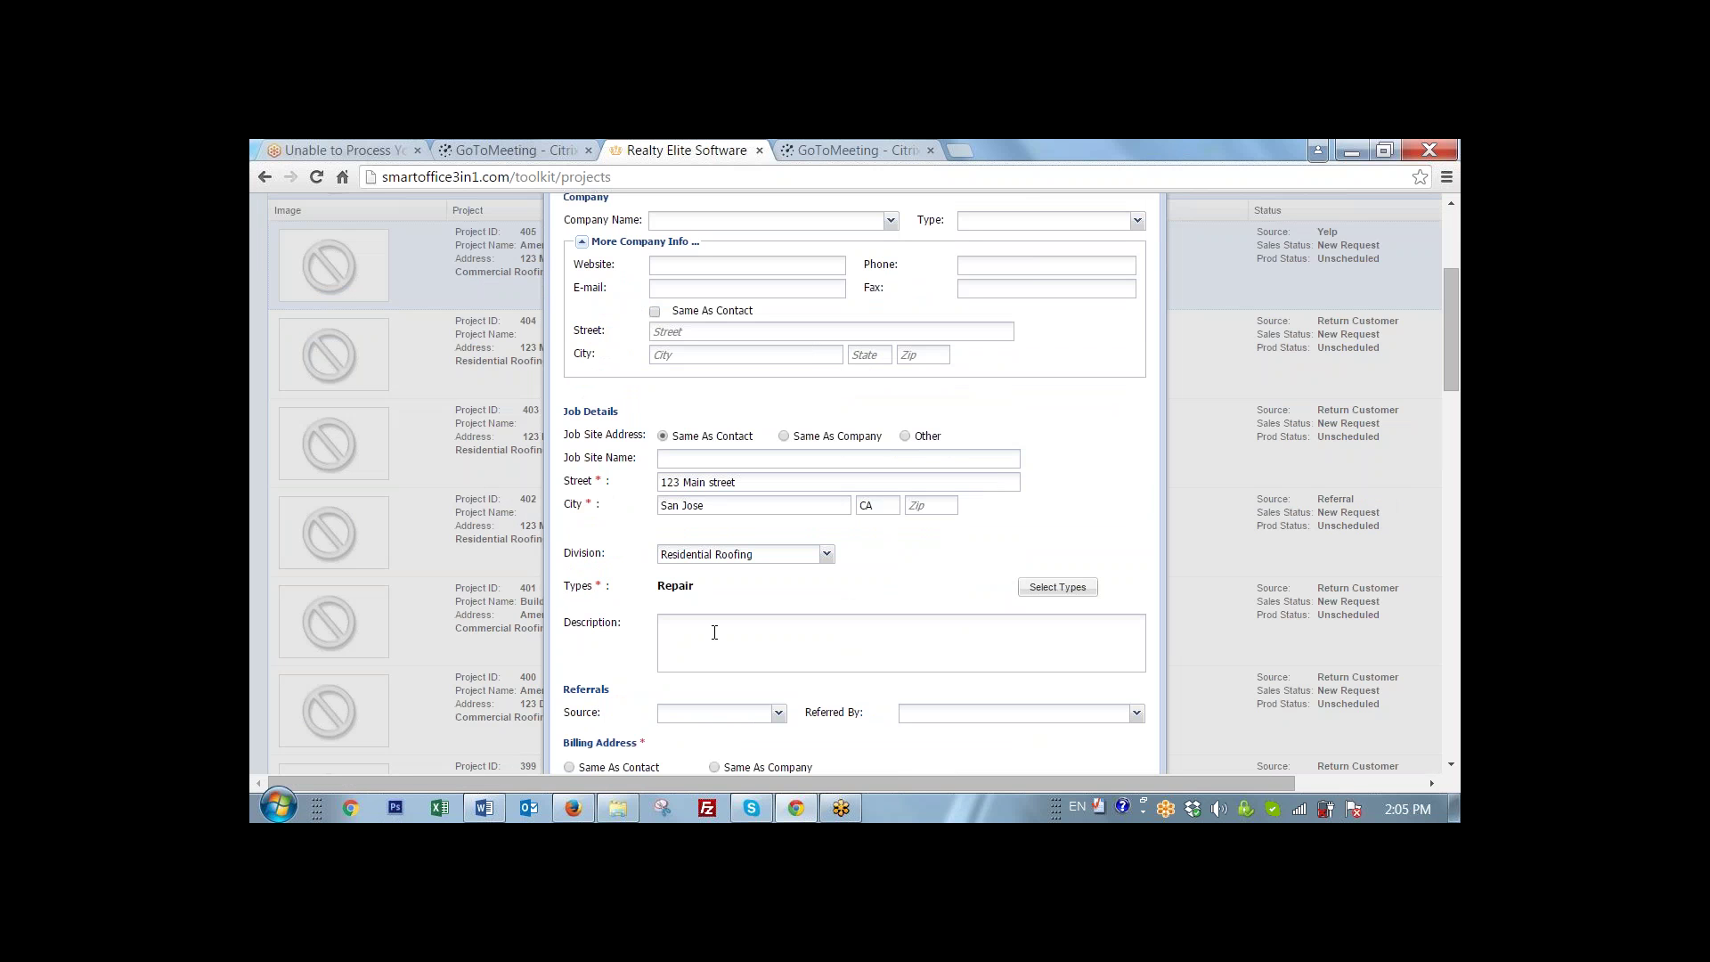
{"action": "scroll", "coordinate": [714, 632], "scroll_direction": "down", "scroll_amount": 1}
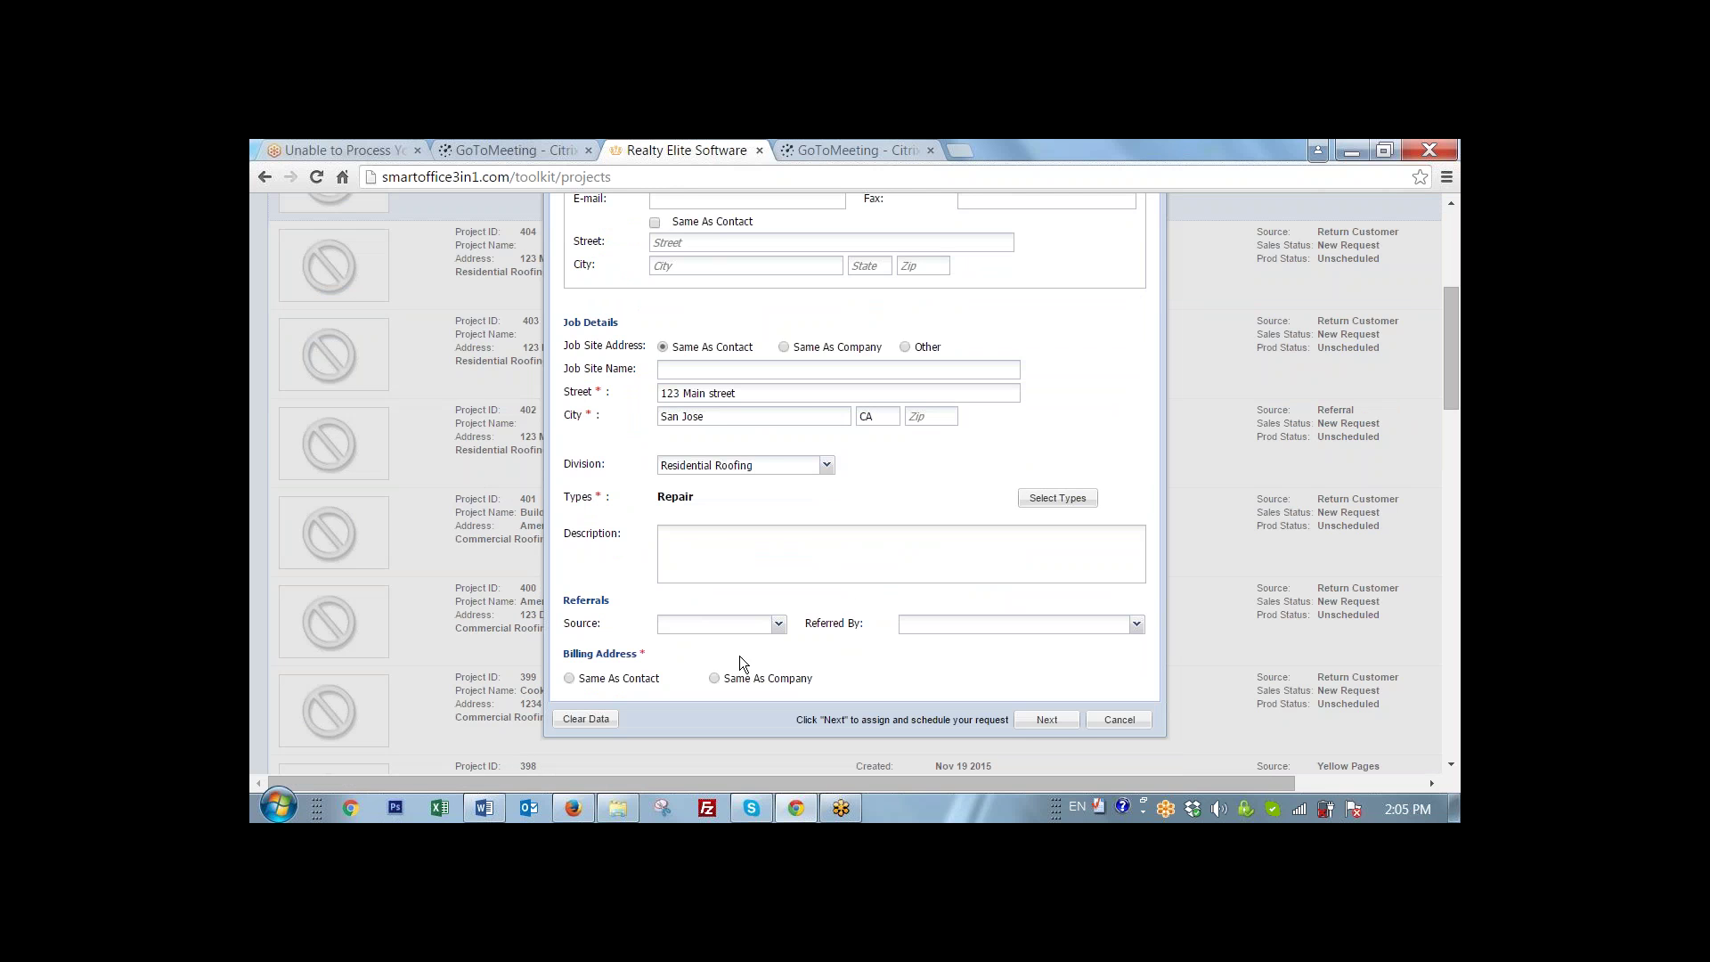
- Set the referral source to Yelp and the billing address to Same As Contact
{"action": "left_click", "coordinate": [778, 625]}
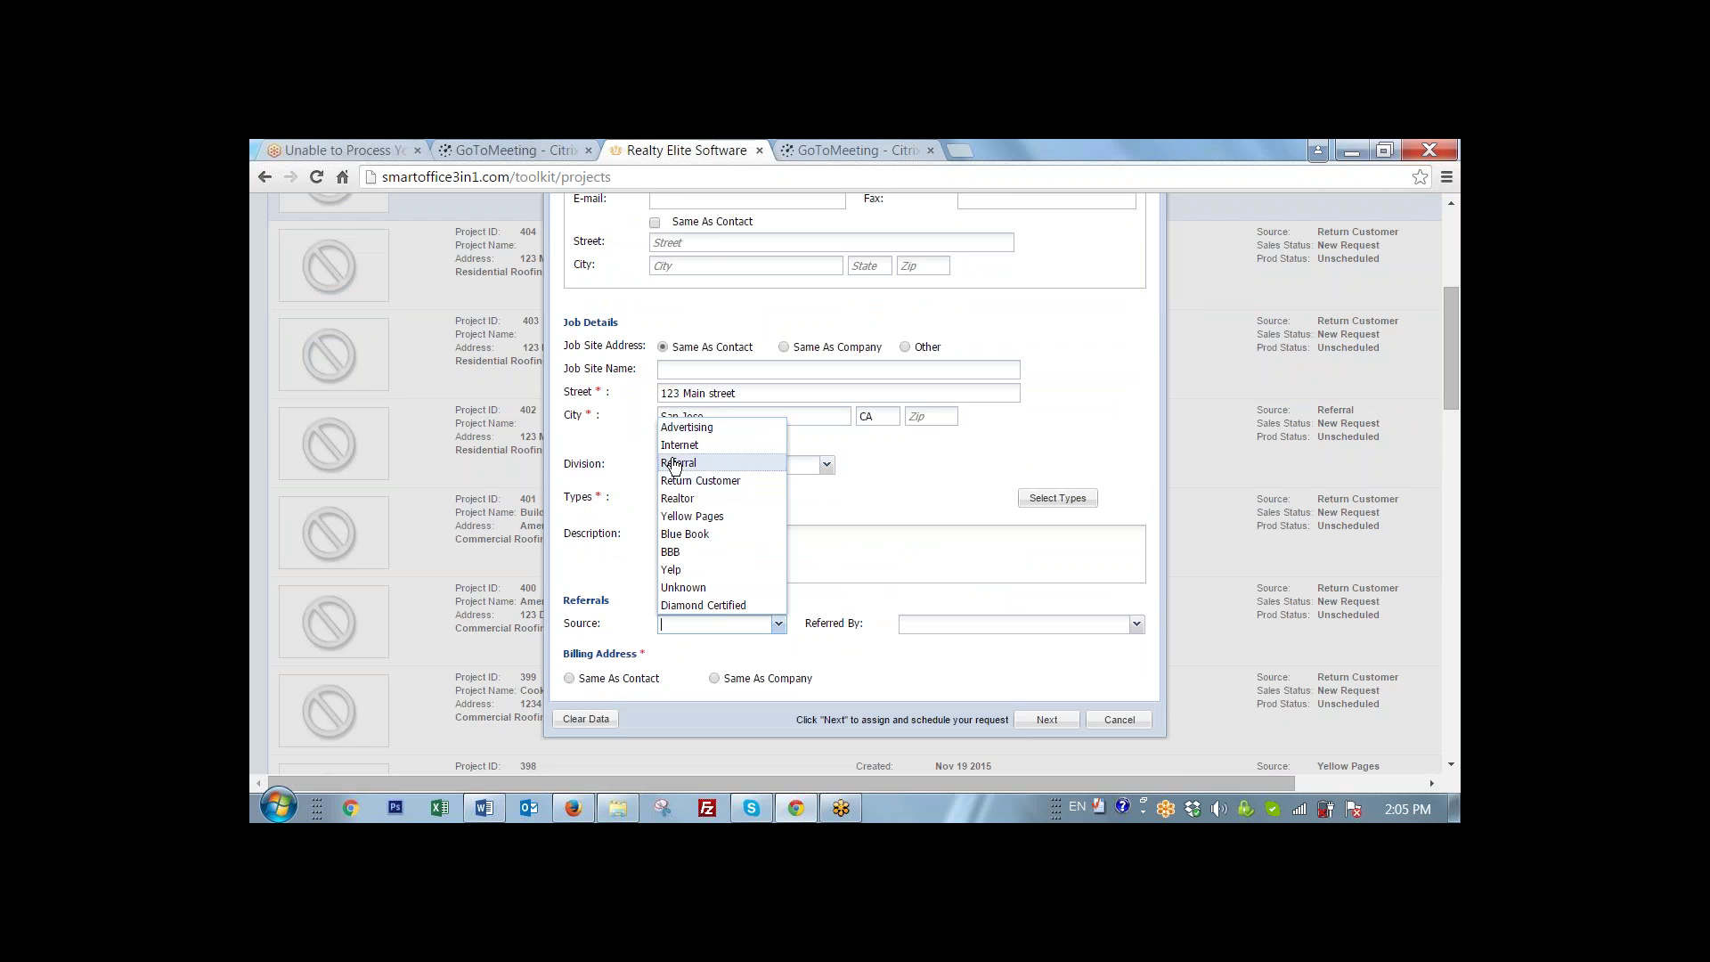
{"action": "left_click", "coordinate": [672, 569]}
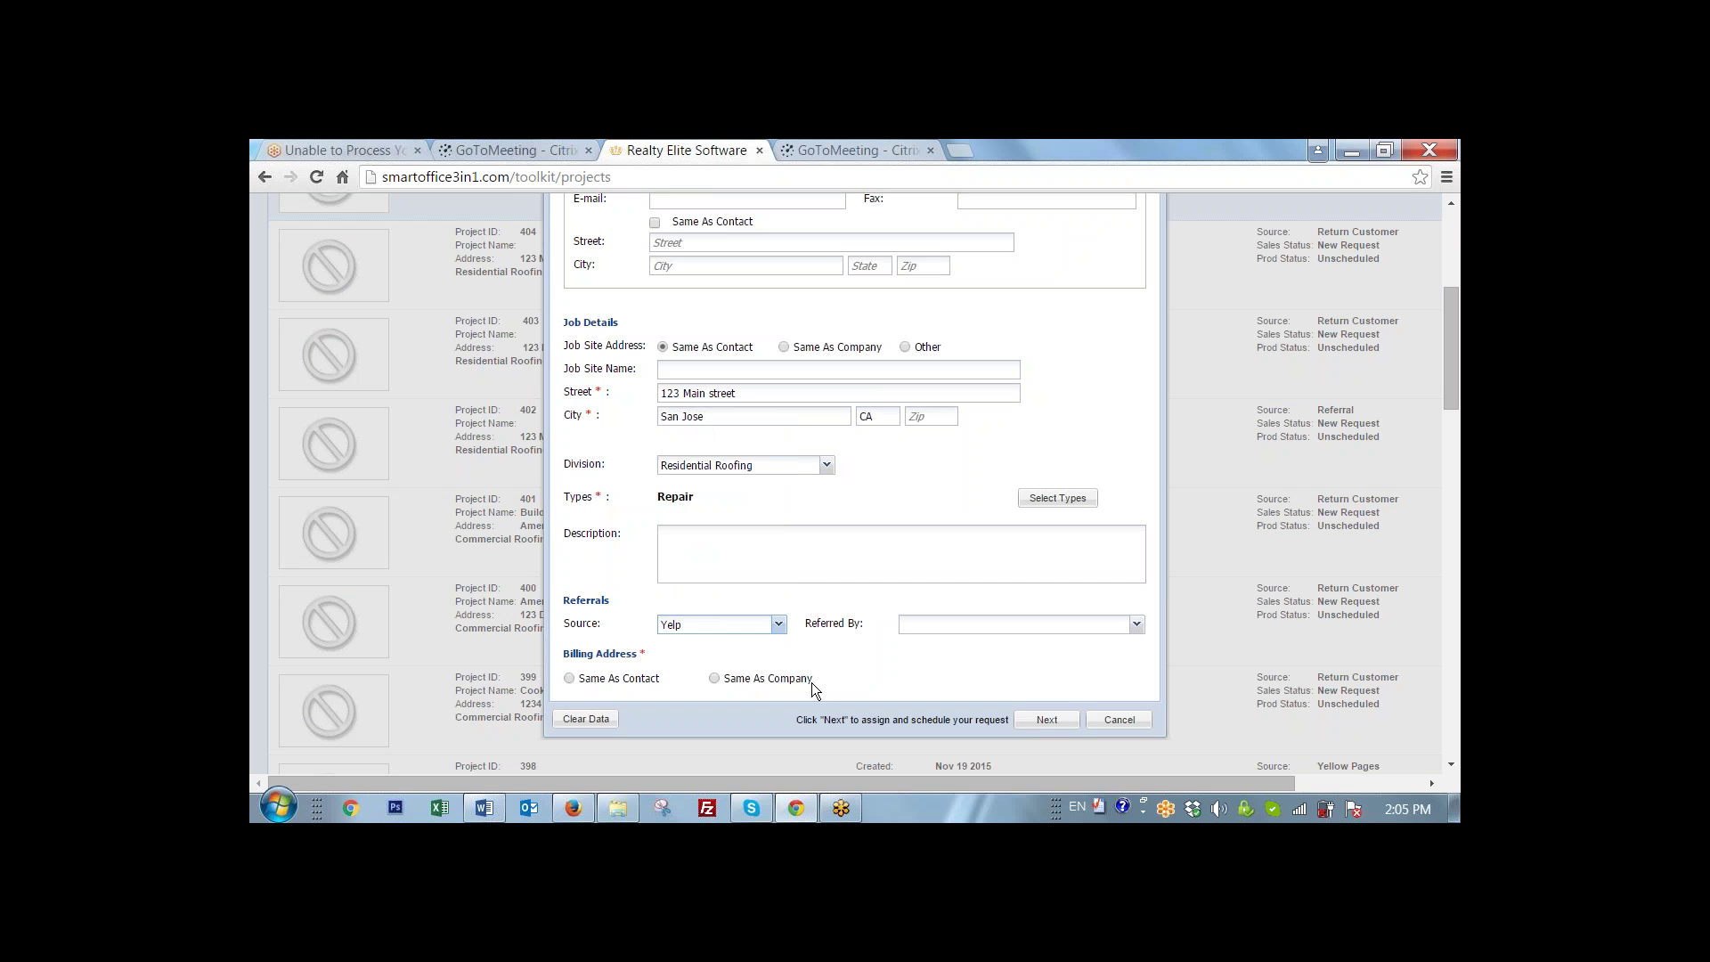
{"action": "left_click", "coordinate": [853, 664]}
- Submit the Repair request, dismiss the scheduling prompt, and create a new blank request
{"action": "left_click", "coordinate": [1047, 719]}
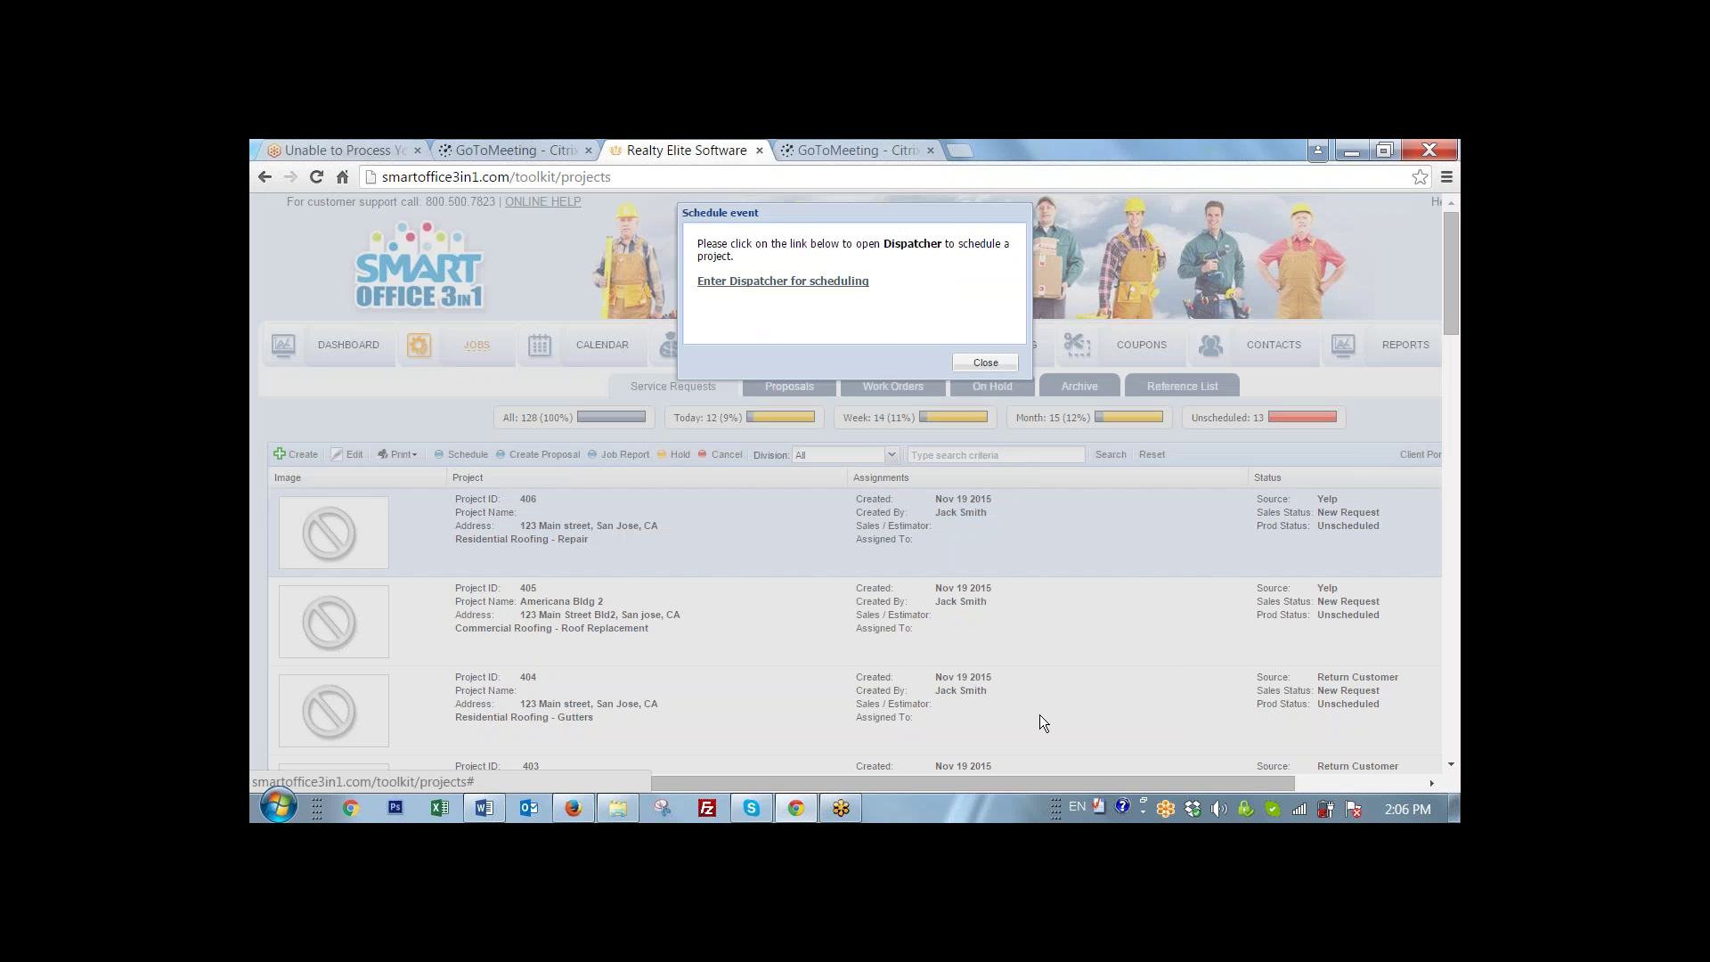
{"action": "left_click", "coordinate": [985, 362]}
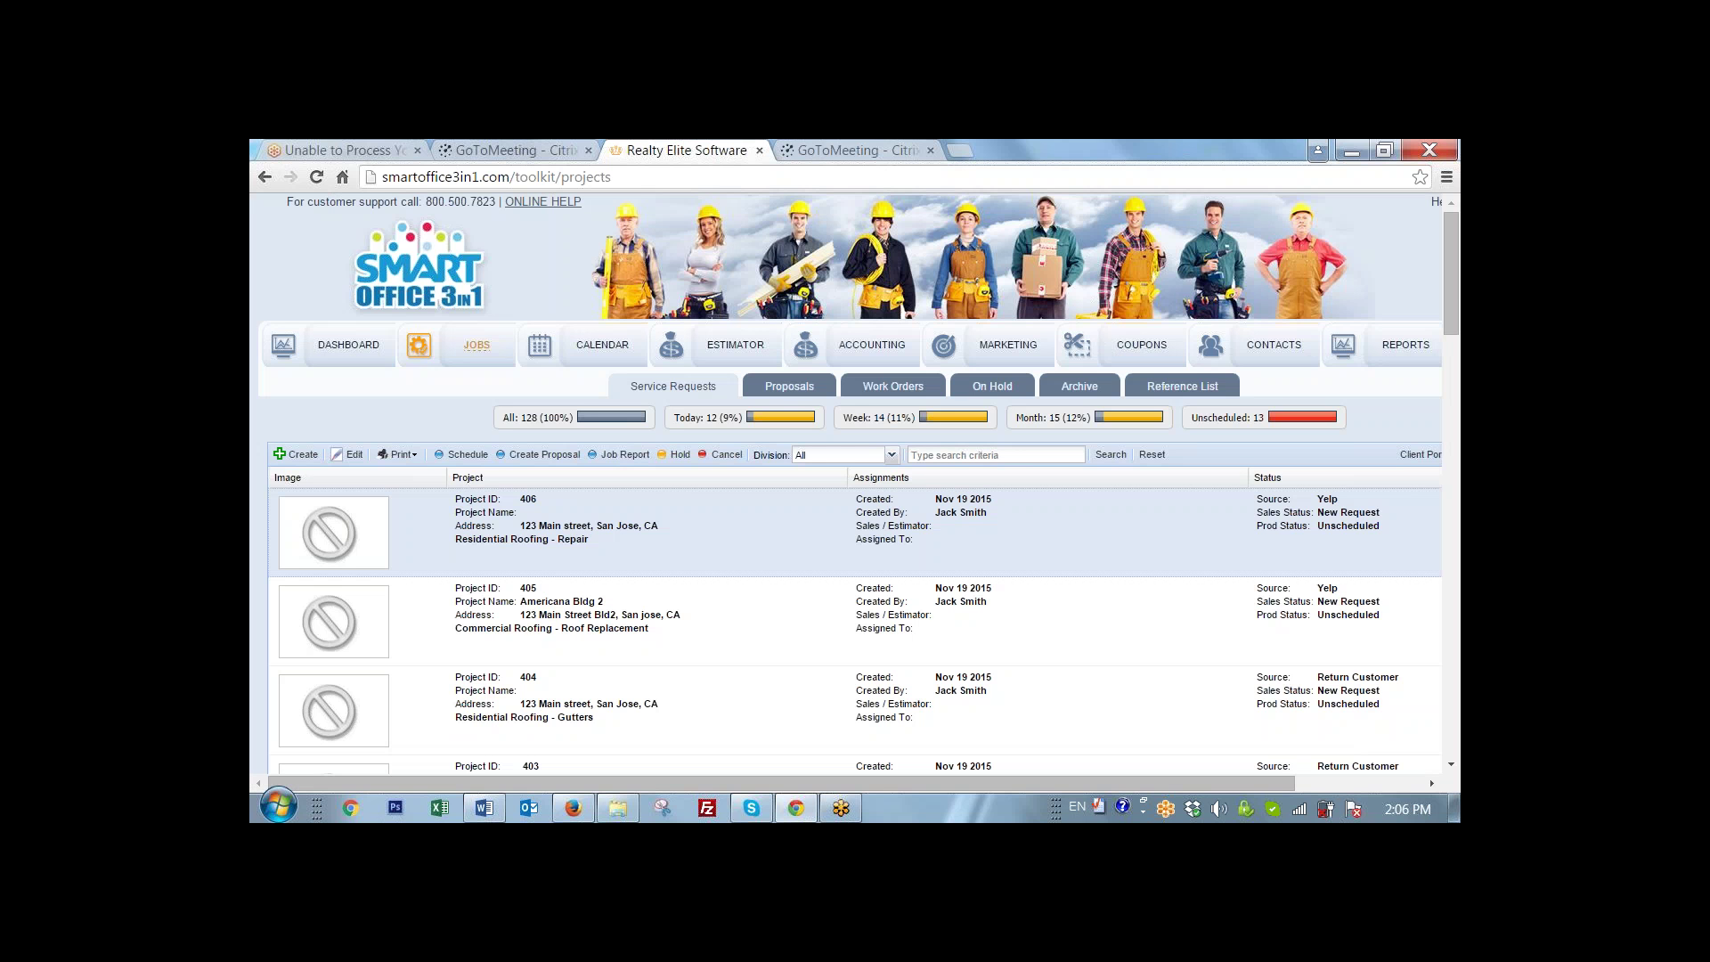
{"action": "left_click", "coordinate": [301, 455]}
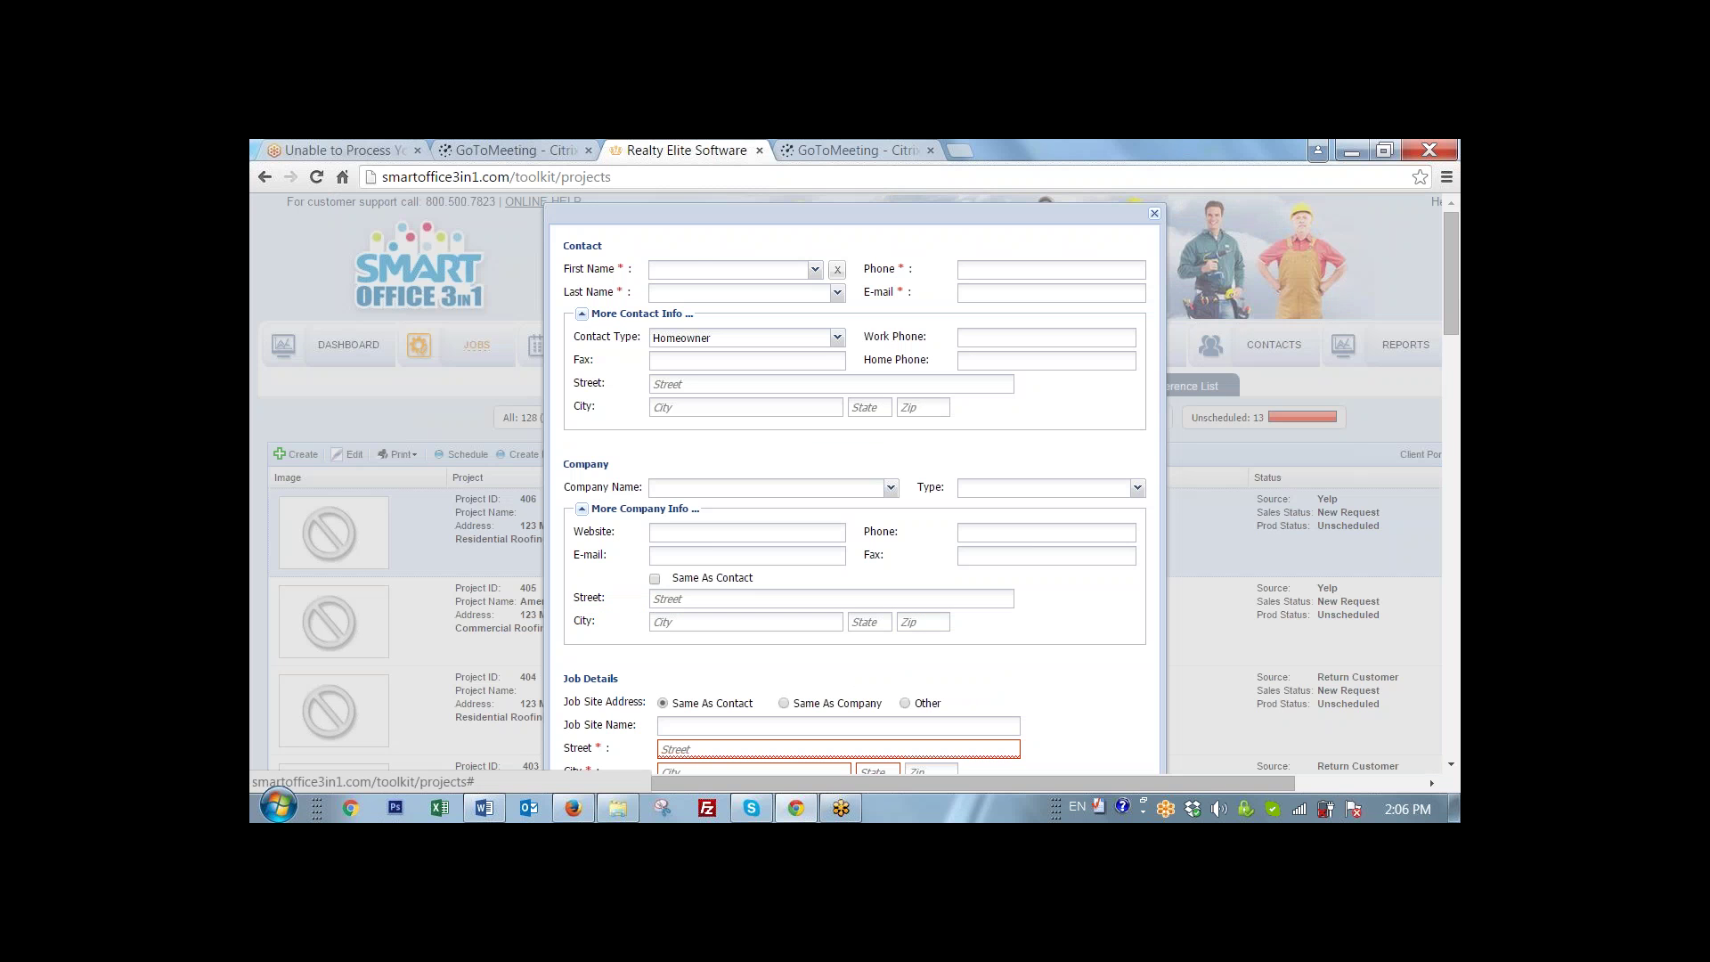
- Pick the existing homeowner from first and last name suggestions to auto-fill their details
{"action": "left_click", "coordinate": [731, 271]}
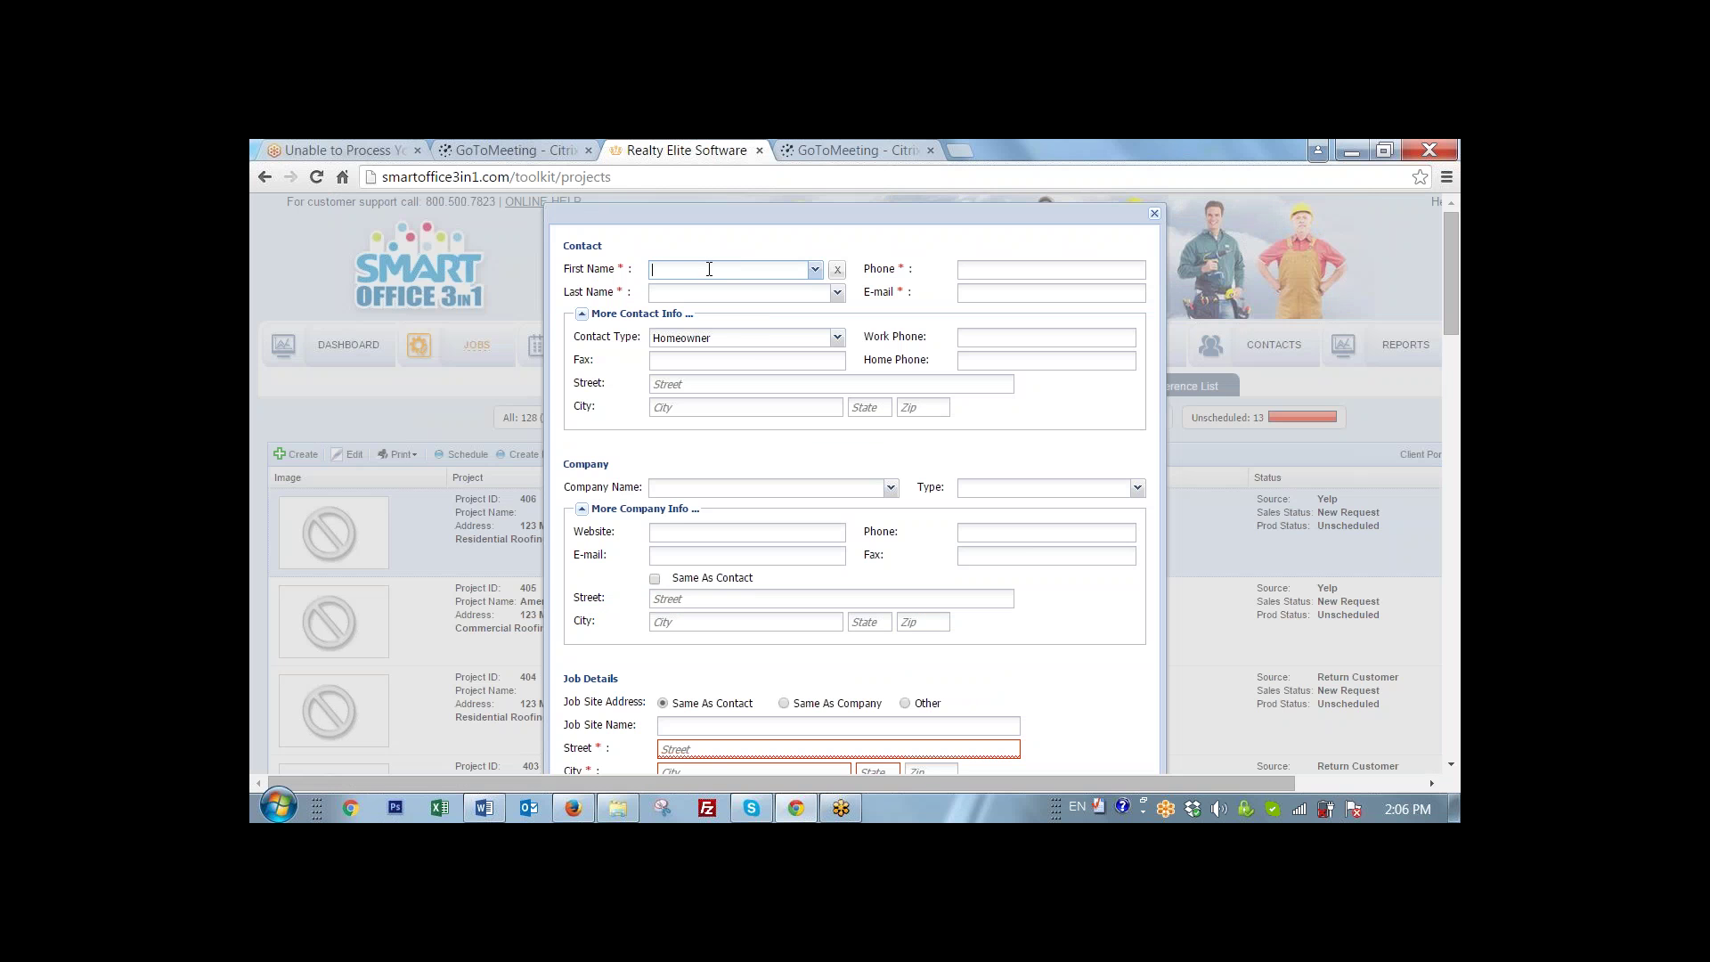
{"action": "type", "text": "Ma"}
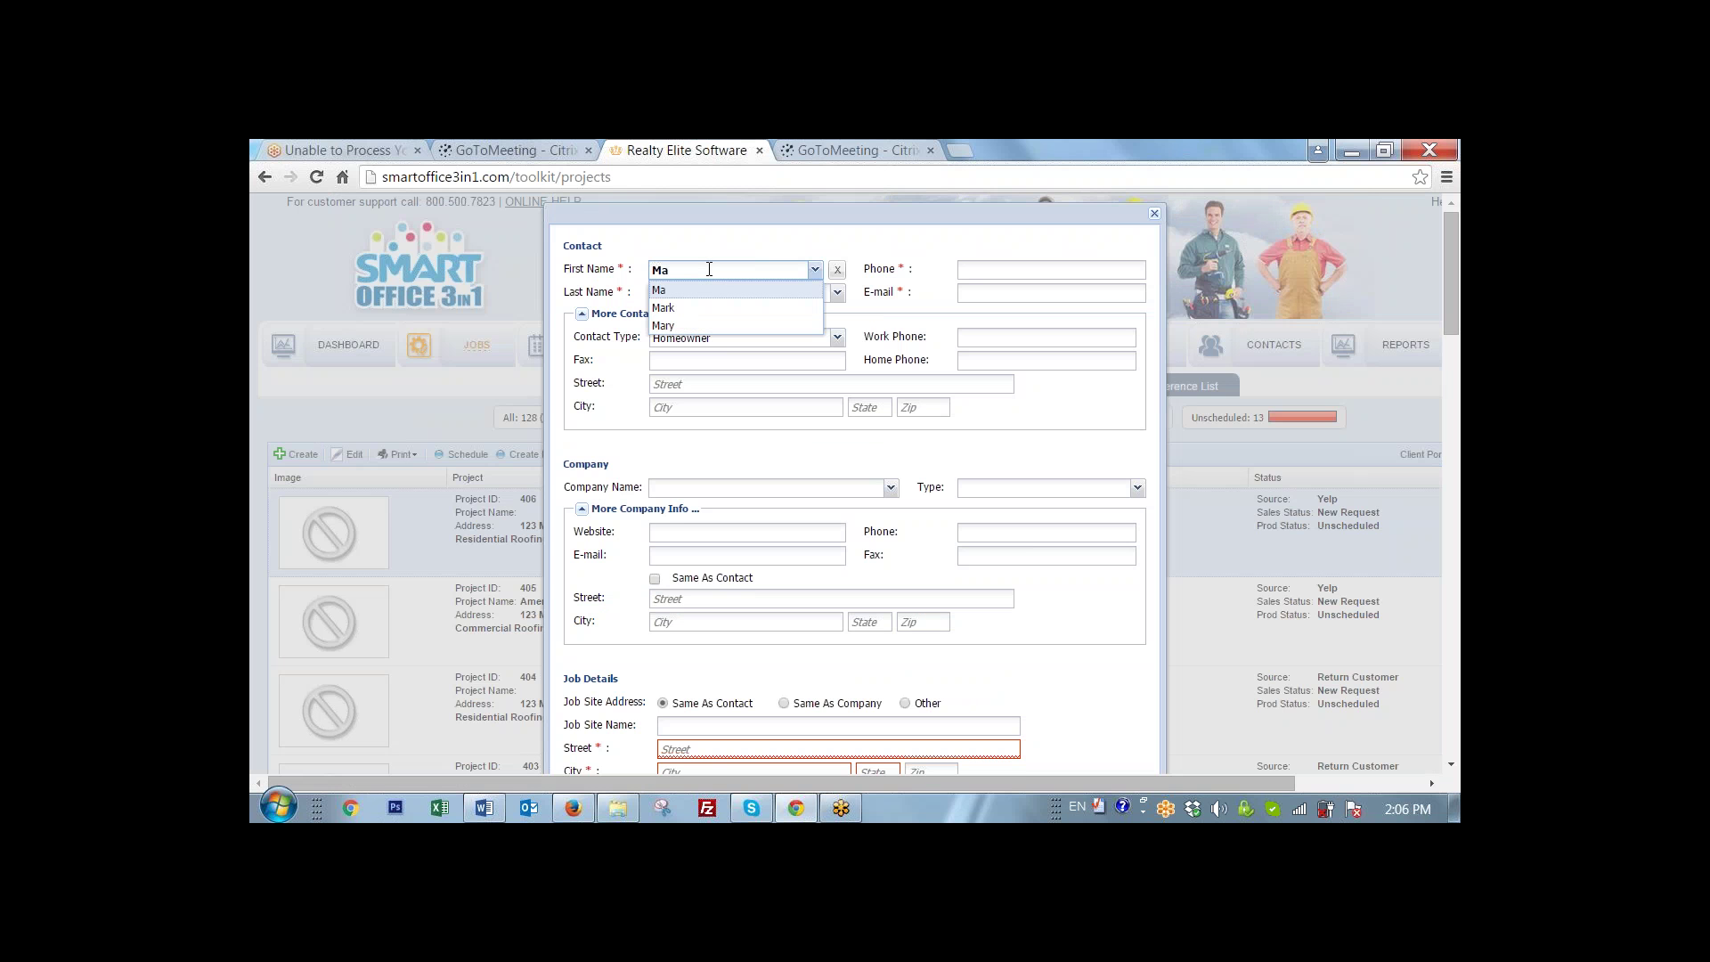
{"action": "left_click", "coordinate": [666, 327]}
{"action": "key", "text": "Tab"}
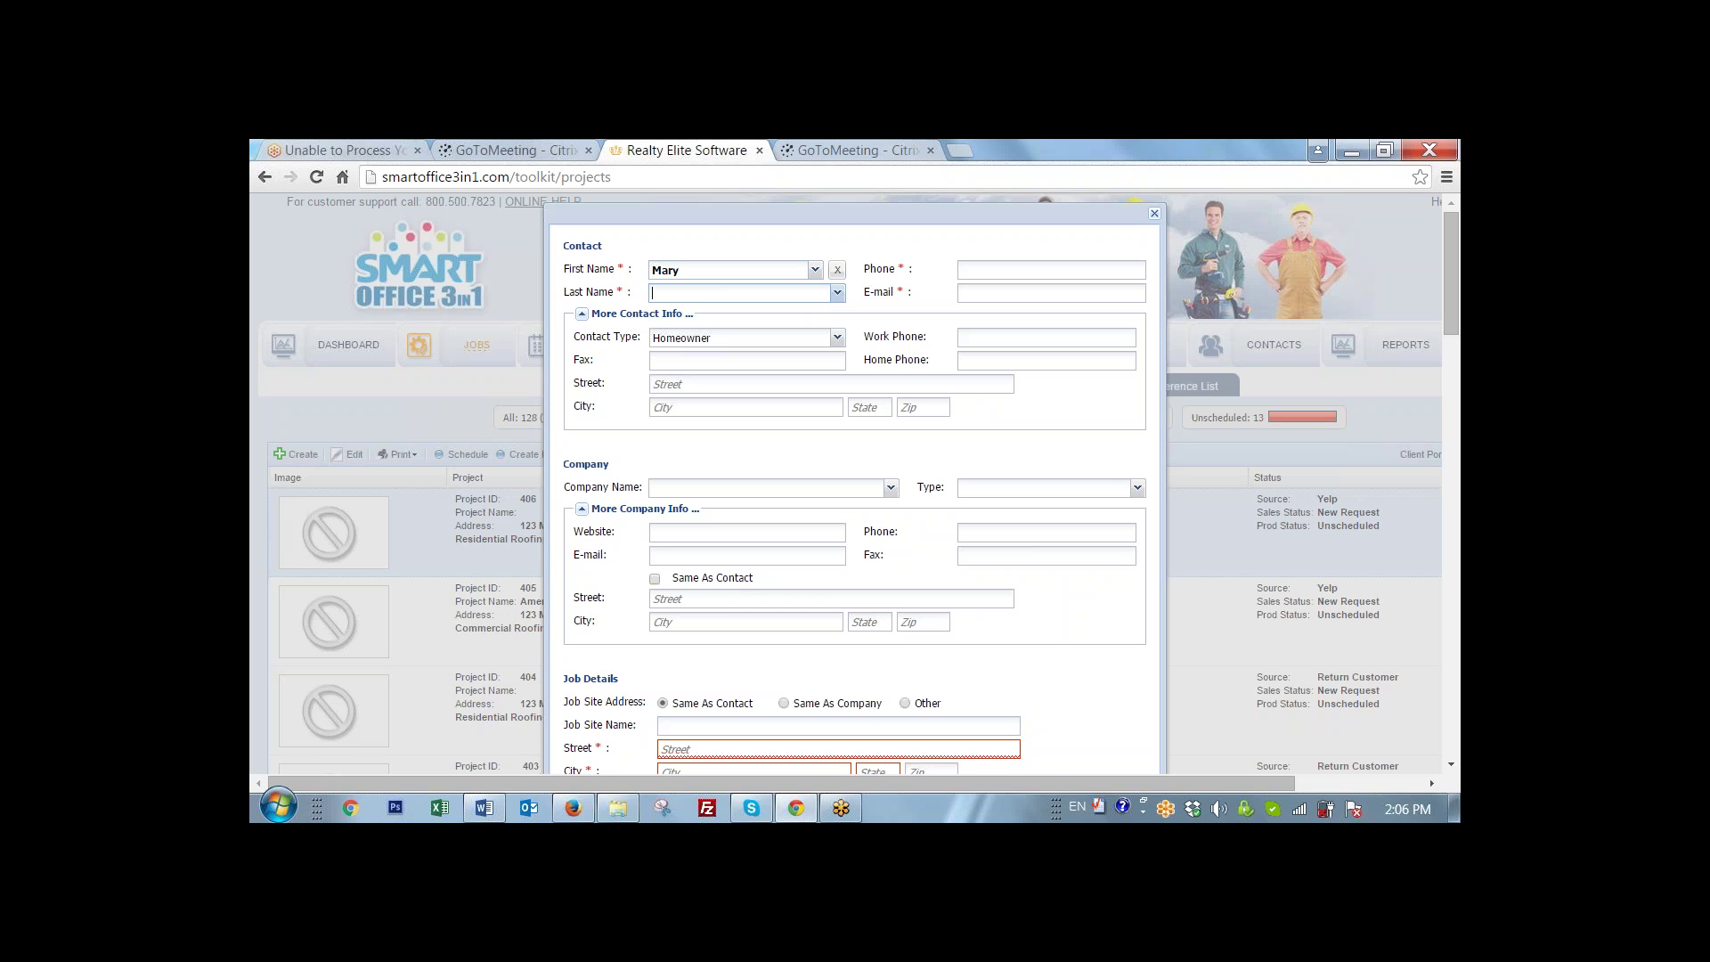
{"action": "type", "text": "Jon"}
{"action": "key", "text": "BackSpace"}
{"action": "key", "text": "BackSpace"}
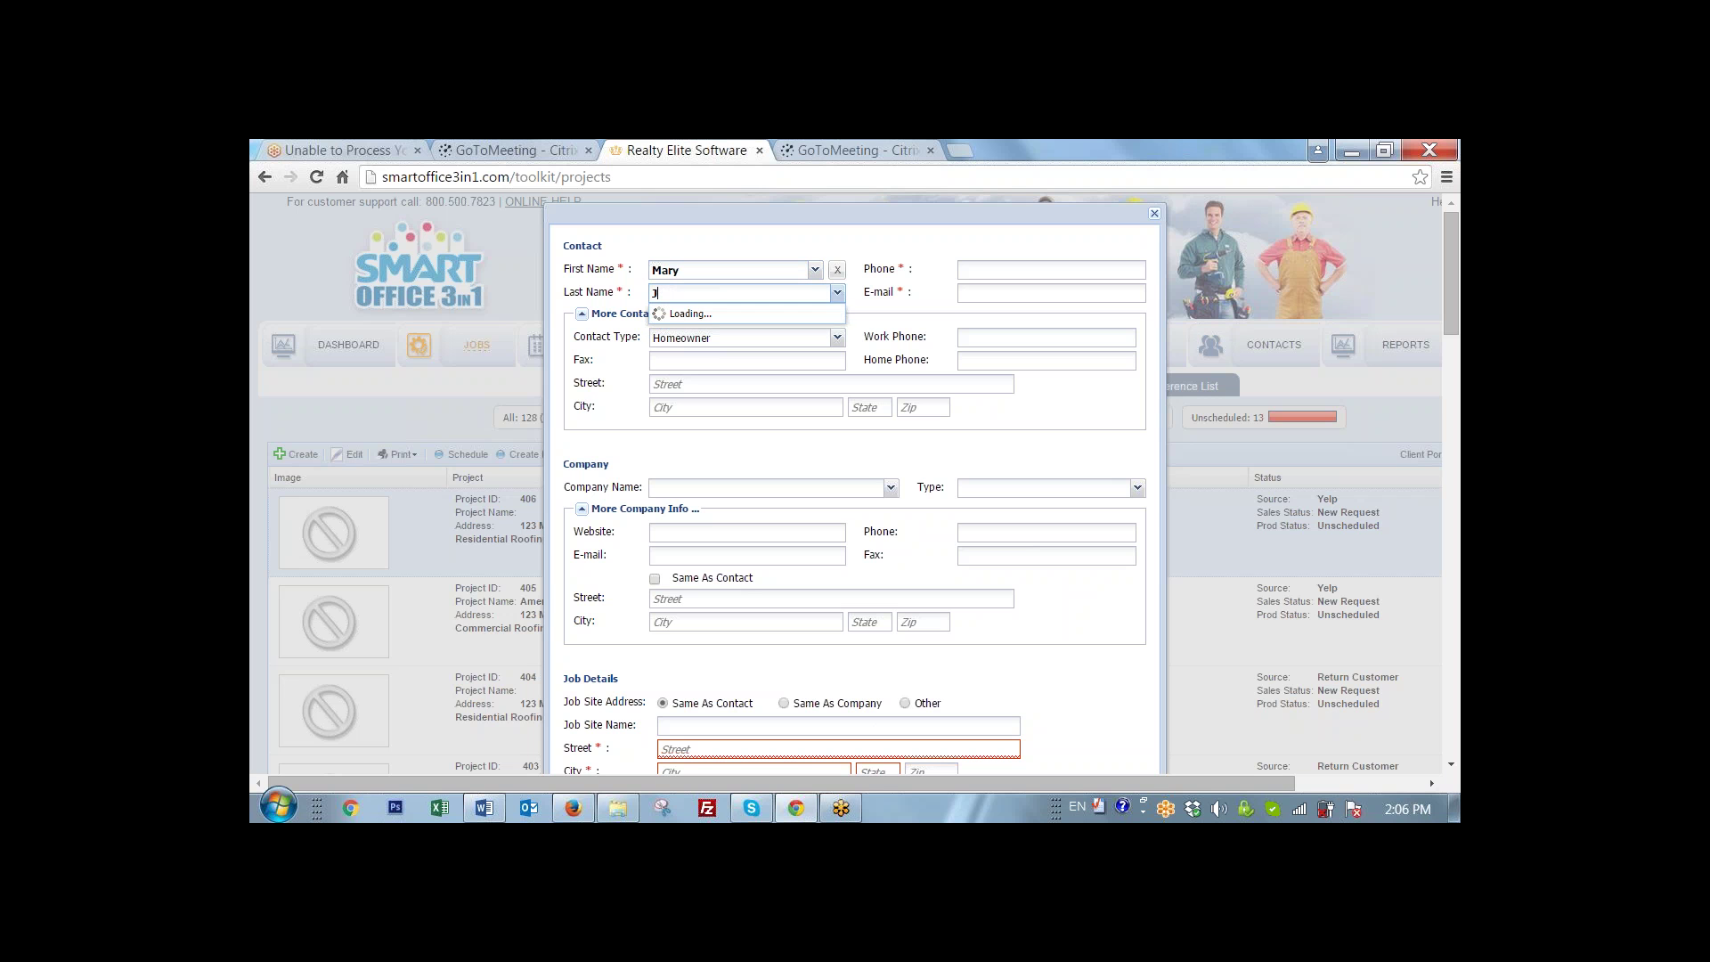
{"action": "type", "text": "o"}
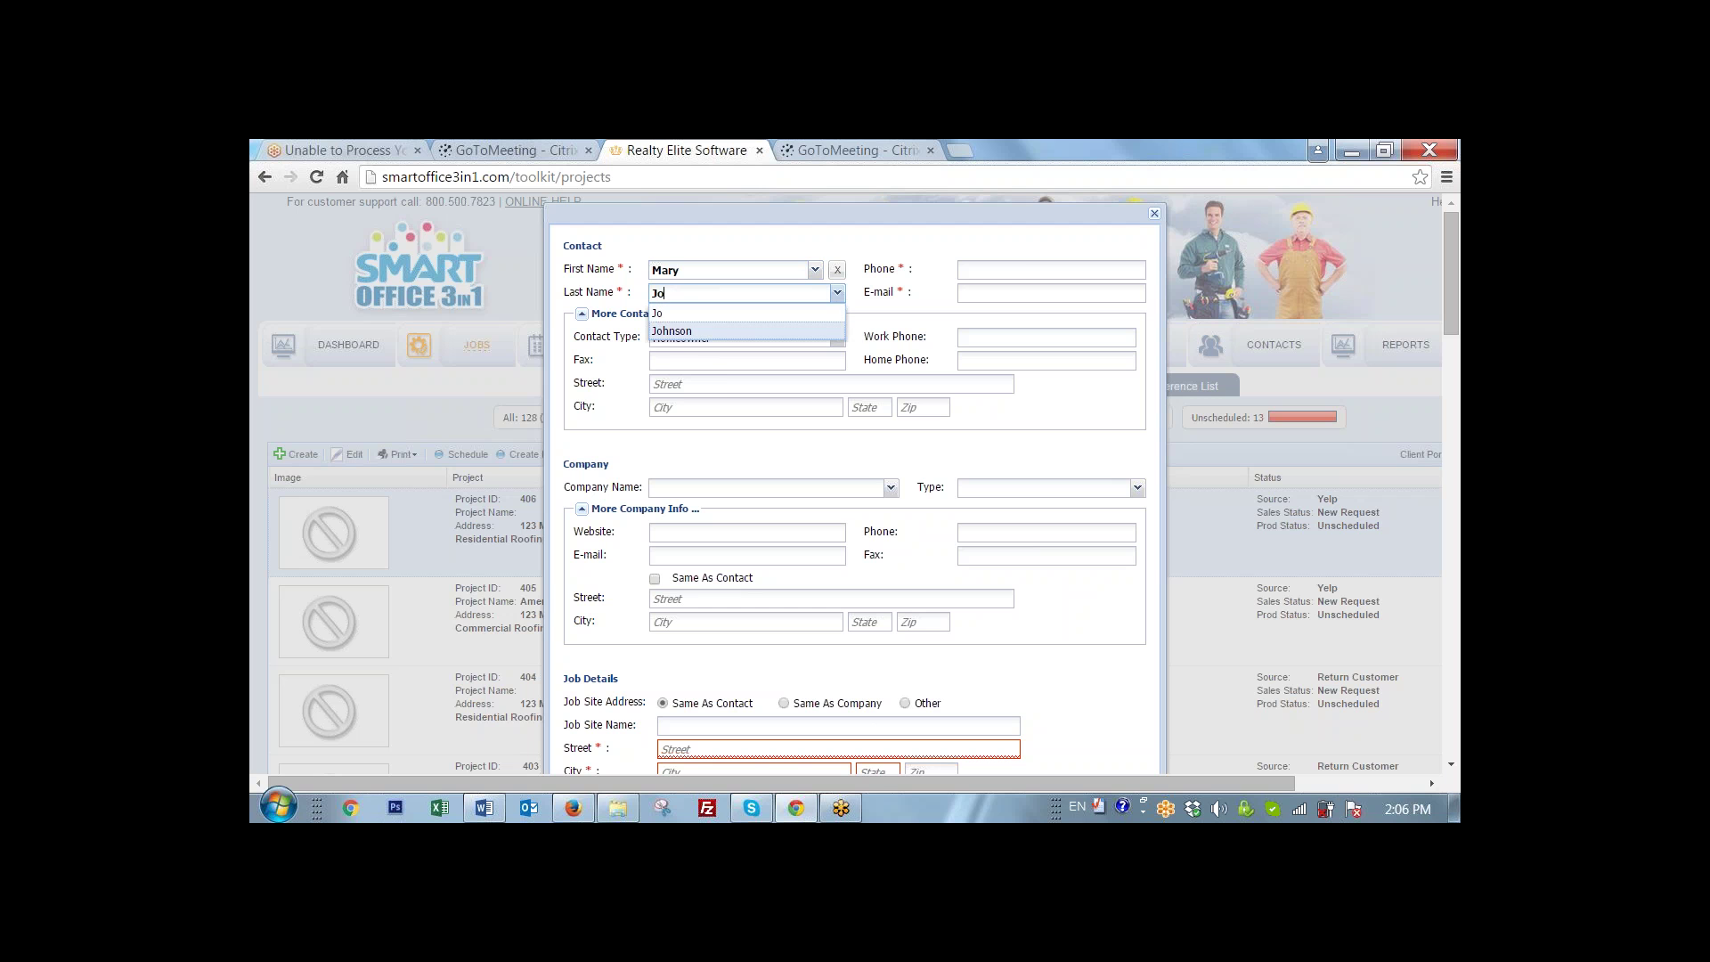
{"action": "left_click", "coordinate": [679, 336]}
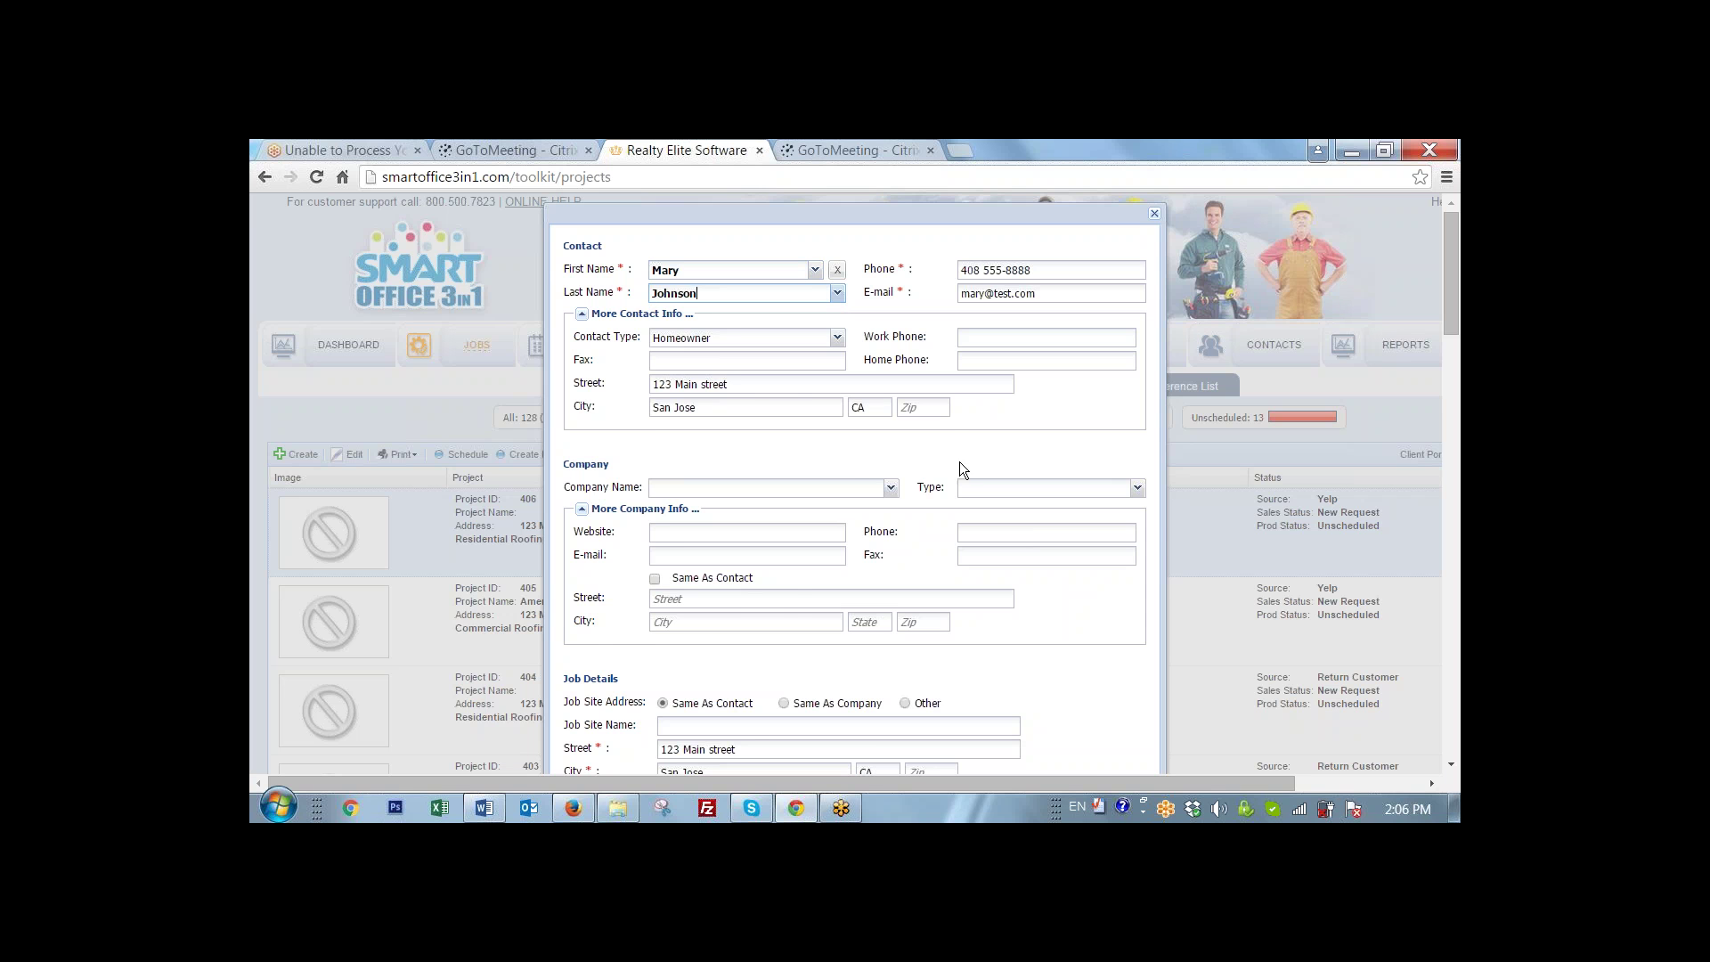
- Choose Roof Inspection as the Residential Roofing job type in the Select Types dialog
{"action": "scroll", "coordinate": [648, 344], "scroll_direction": "down", "scroll_amount": 1}
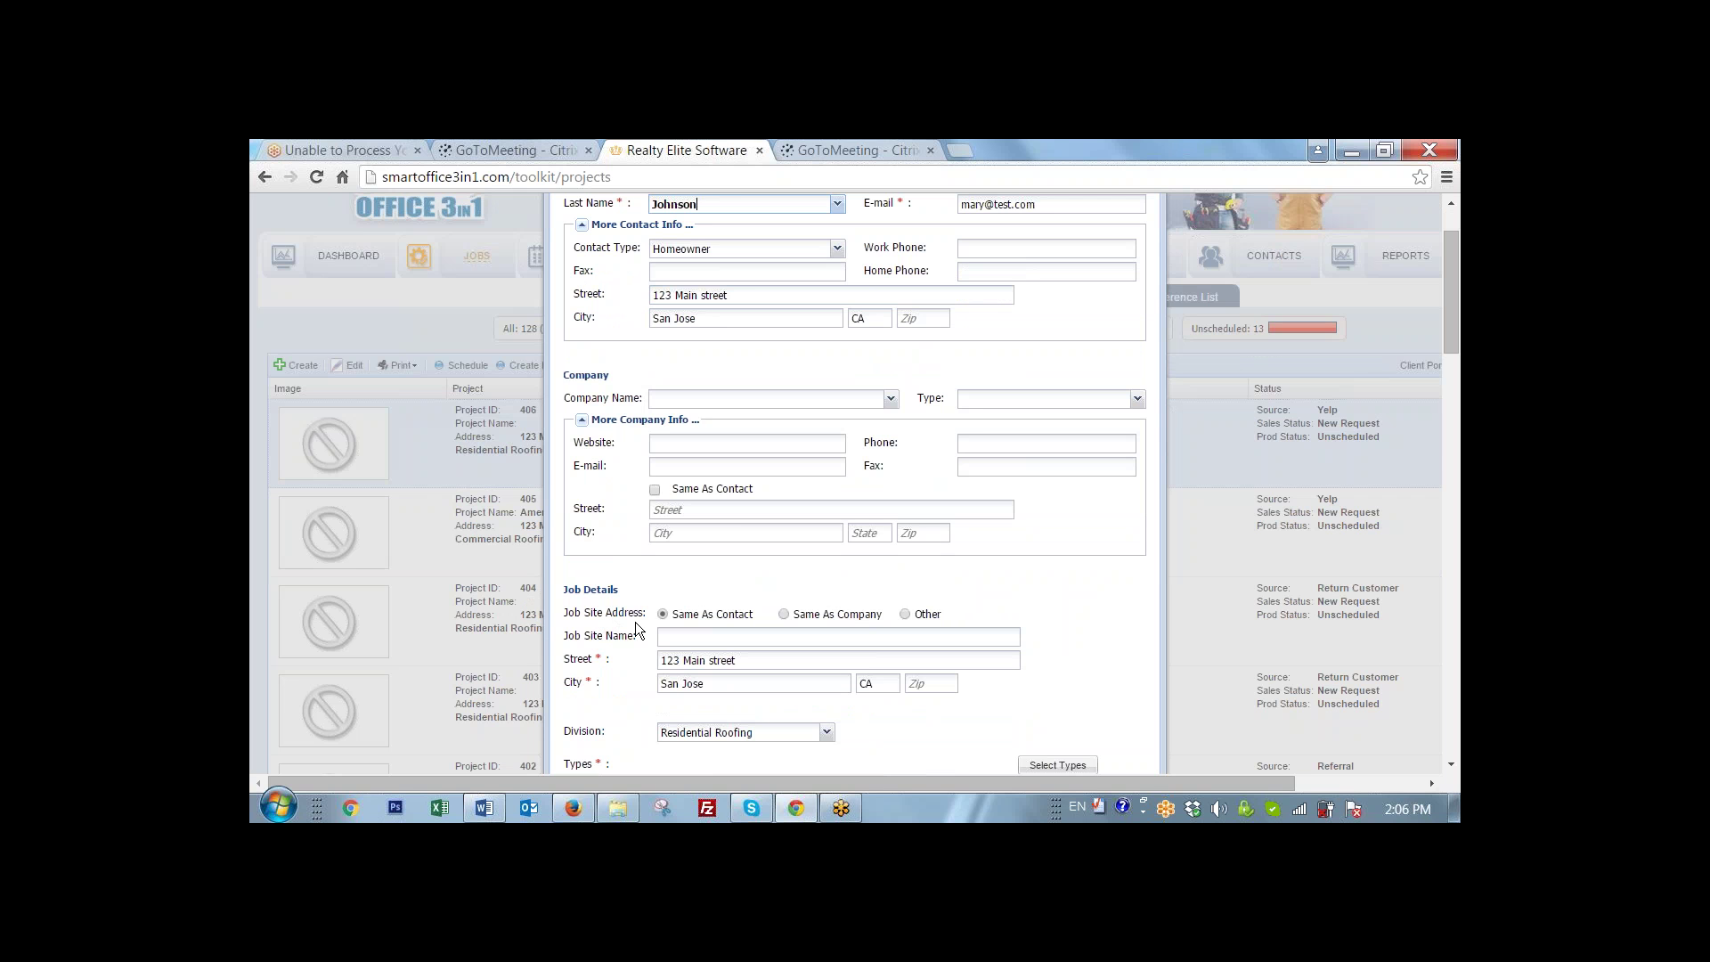
{"action": "scroll", "coordinate": [634, 621], "scroll_direction": "down", "scroll_amount": 1}
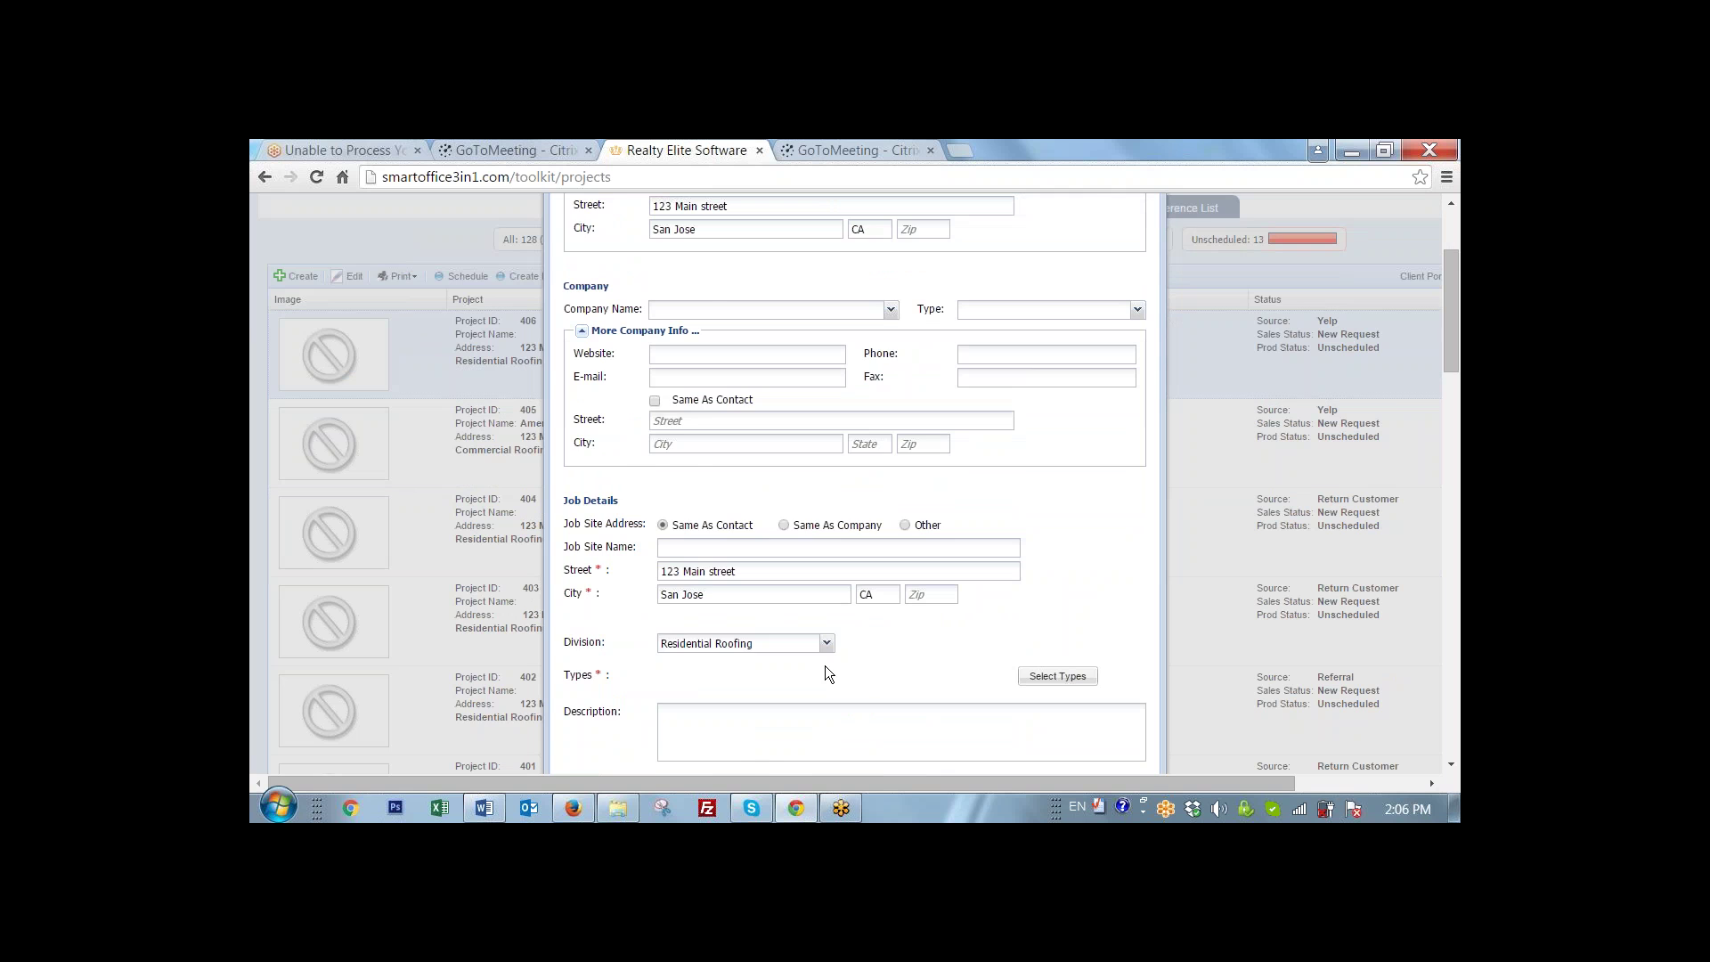
{"action": "scroll", "coordinate": [825, 659], "scroll_direction": "down", "scroll_amount": 1}
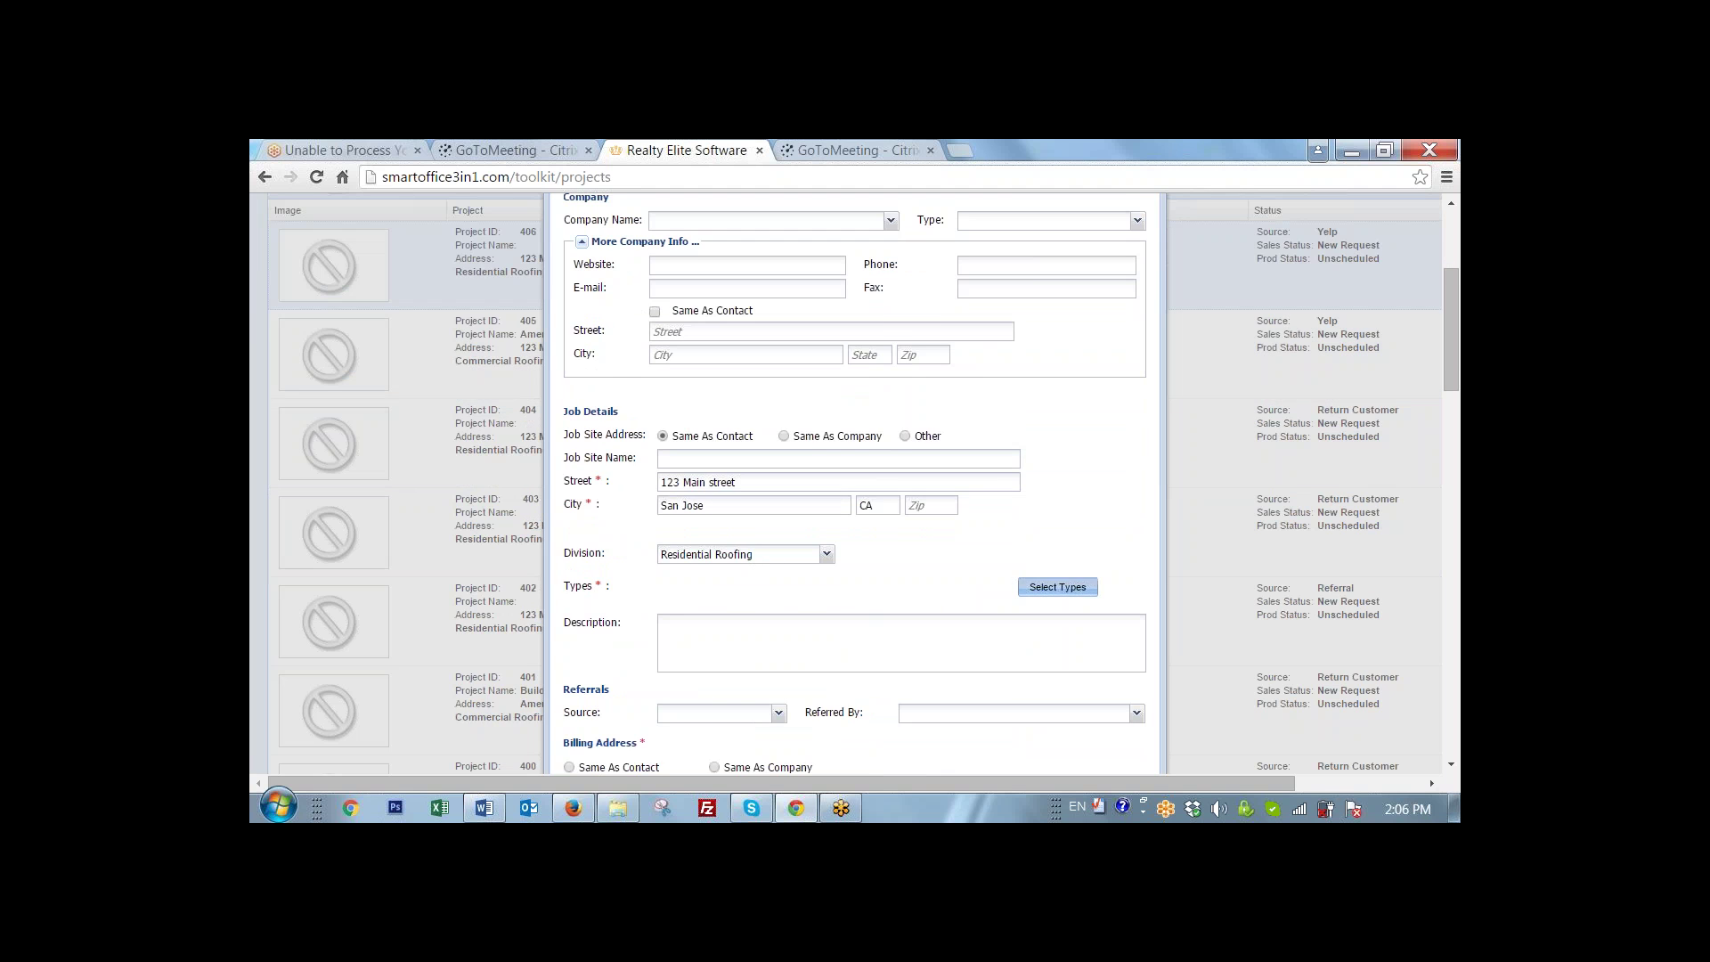
{"action": "left_click", "coordinate": [1024, 589]}
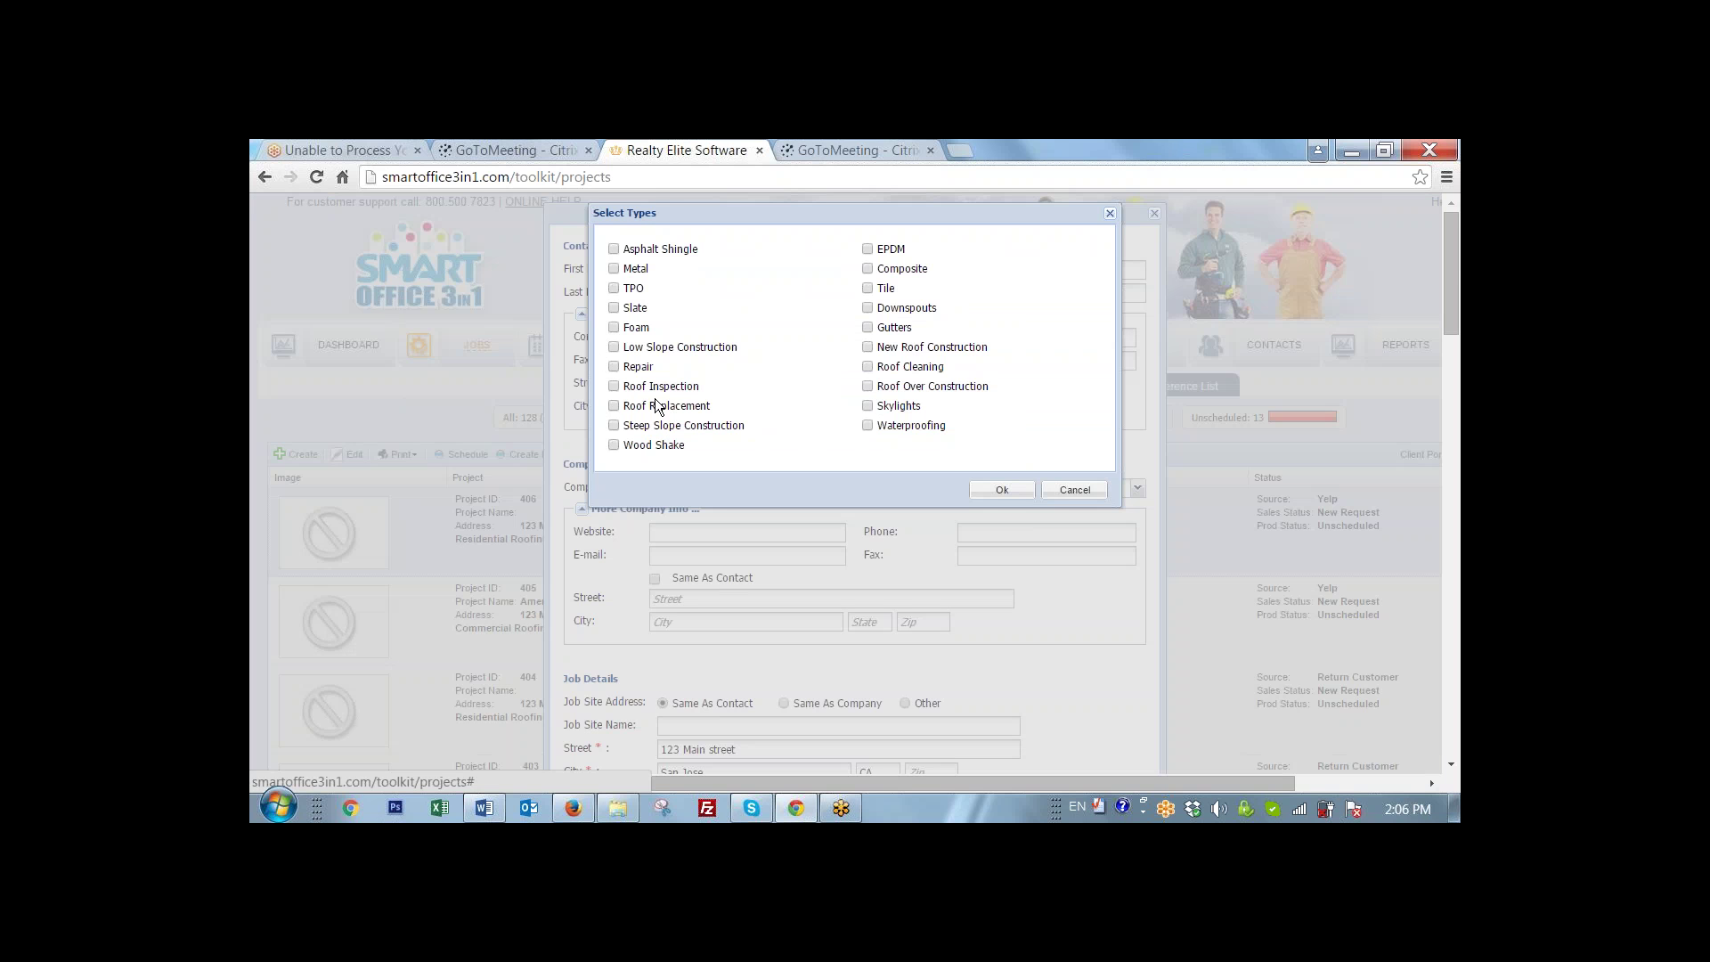
{"action": "left_click", "coordinate": [614, 386]}
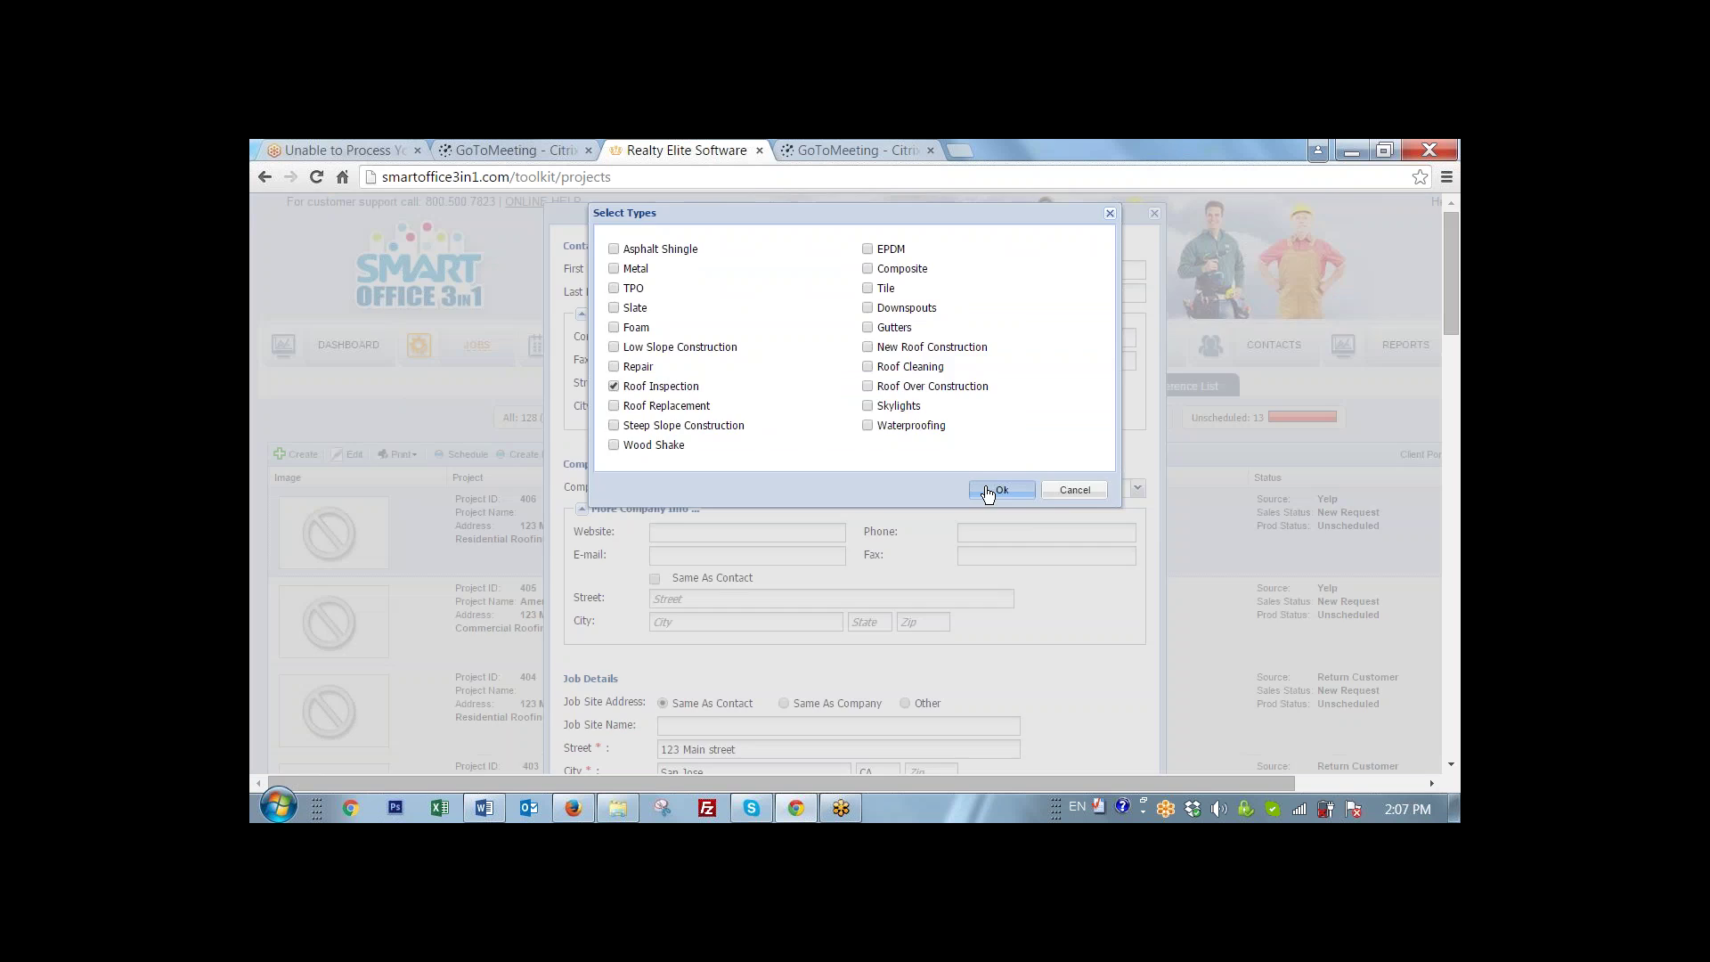
{"action": "left_click", "coordinate": [988, 490]}
{"action": "scroll", "coordinate": [985, 489], "scroll_direction": "down", "scroll_amount": 6}
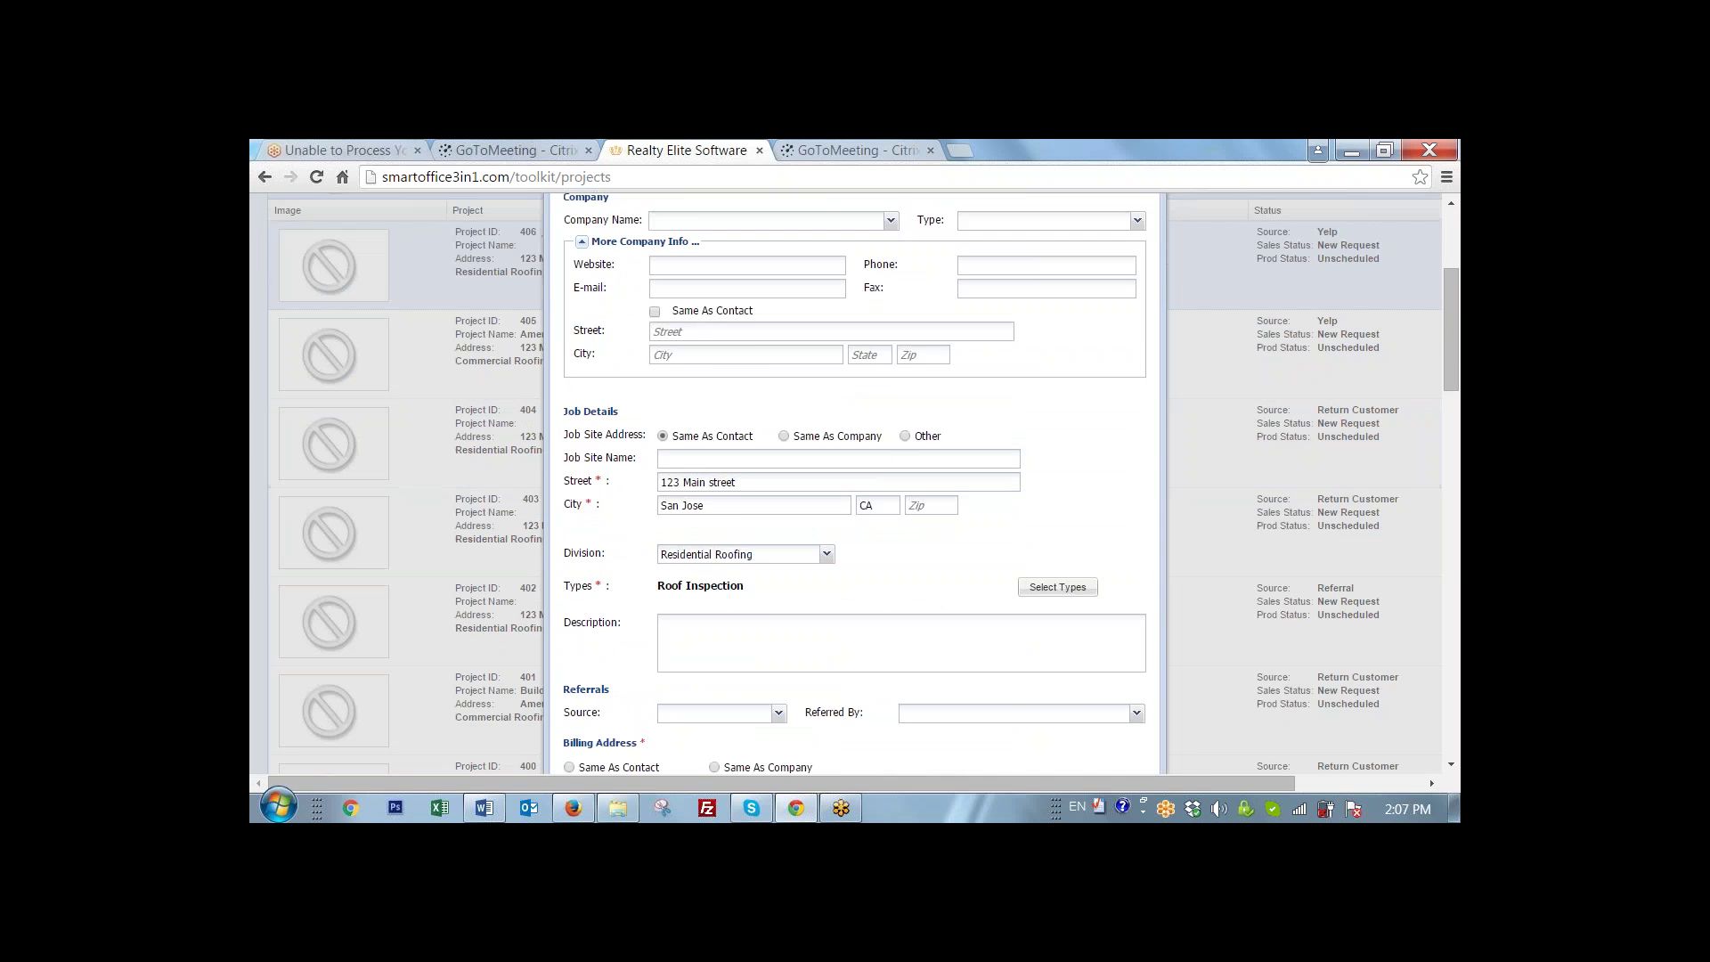
{"action": "scroll", "coordinate": [985, 489], "scroll_direction": "down", "scroll_amount": 1}
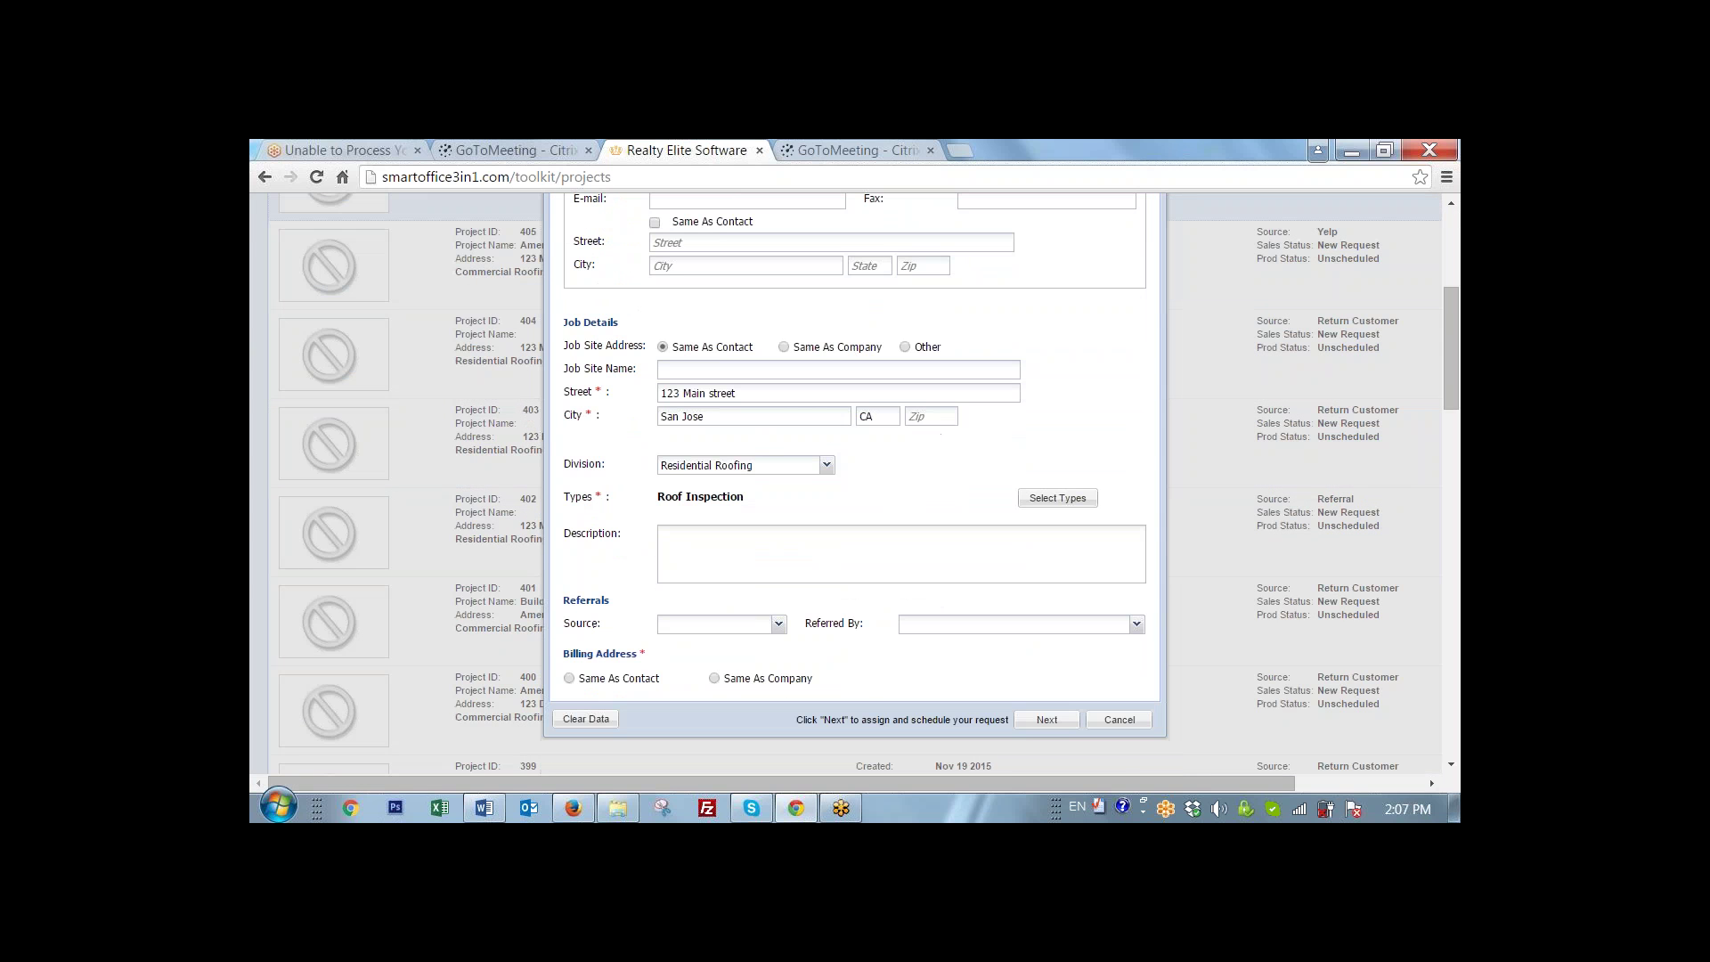
- Set the referral source to Return Customer and the billing address to Same As Contact
{"action": "left_click", "coordinate": [778, 625]}
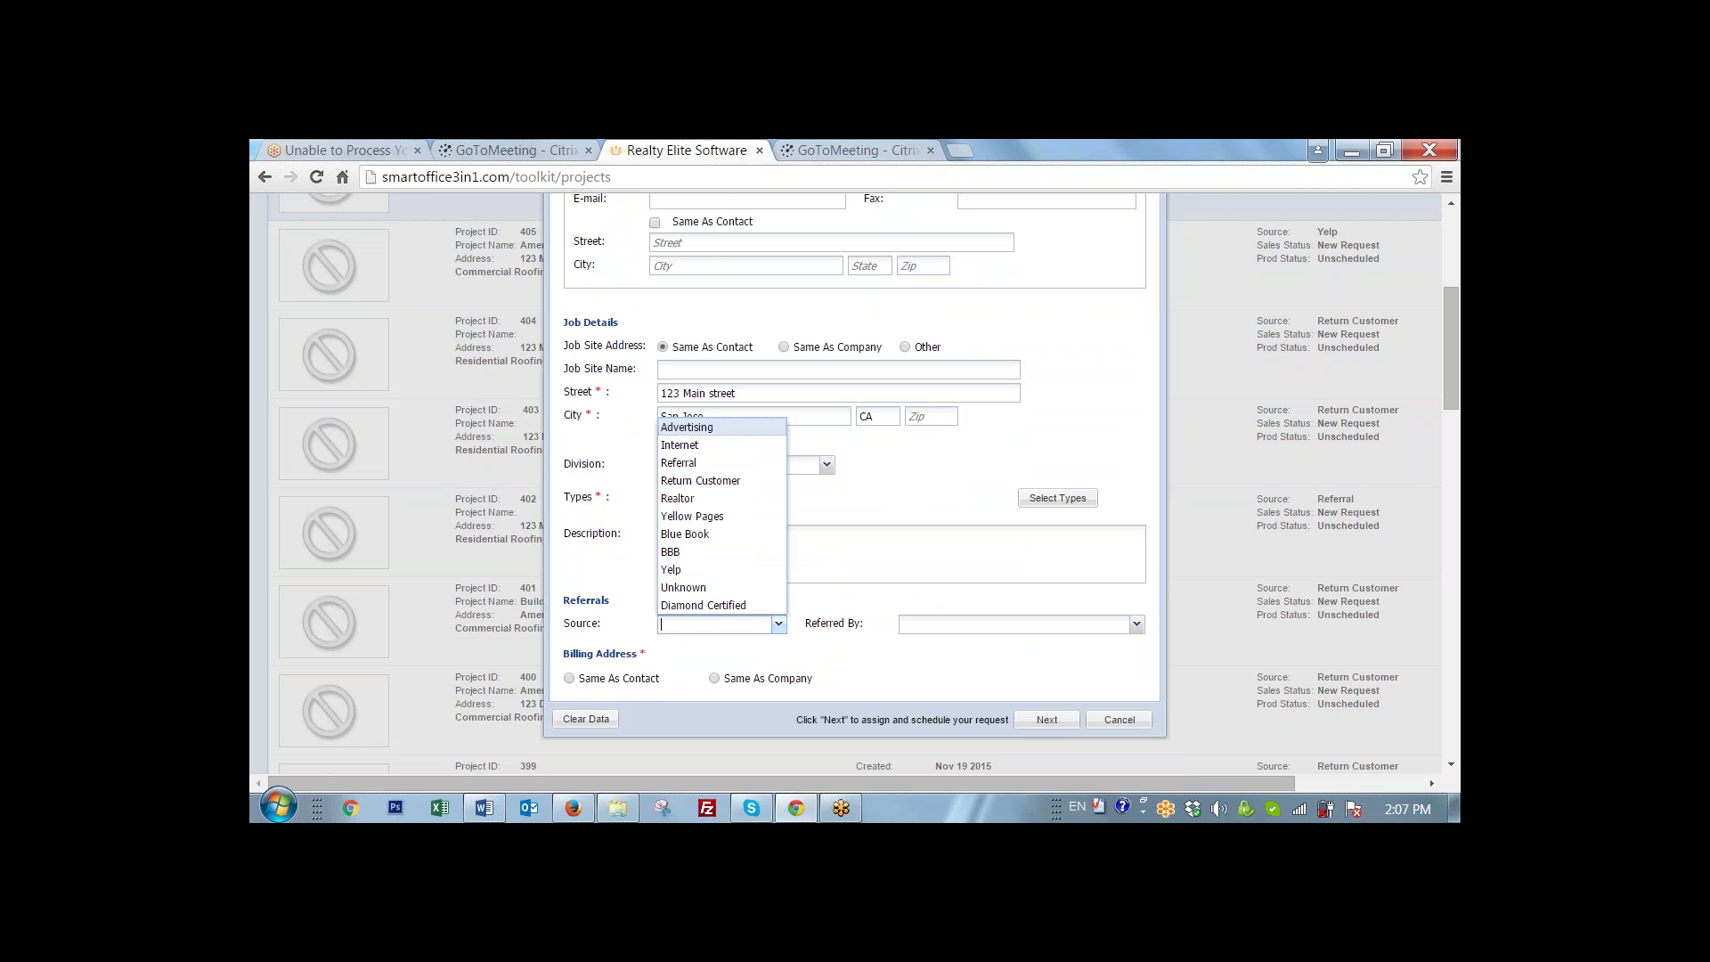
{"action": "left_click", "coordinate": [721, 481]}
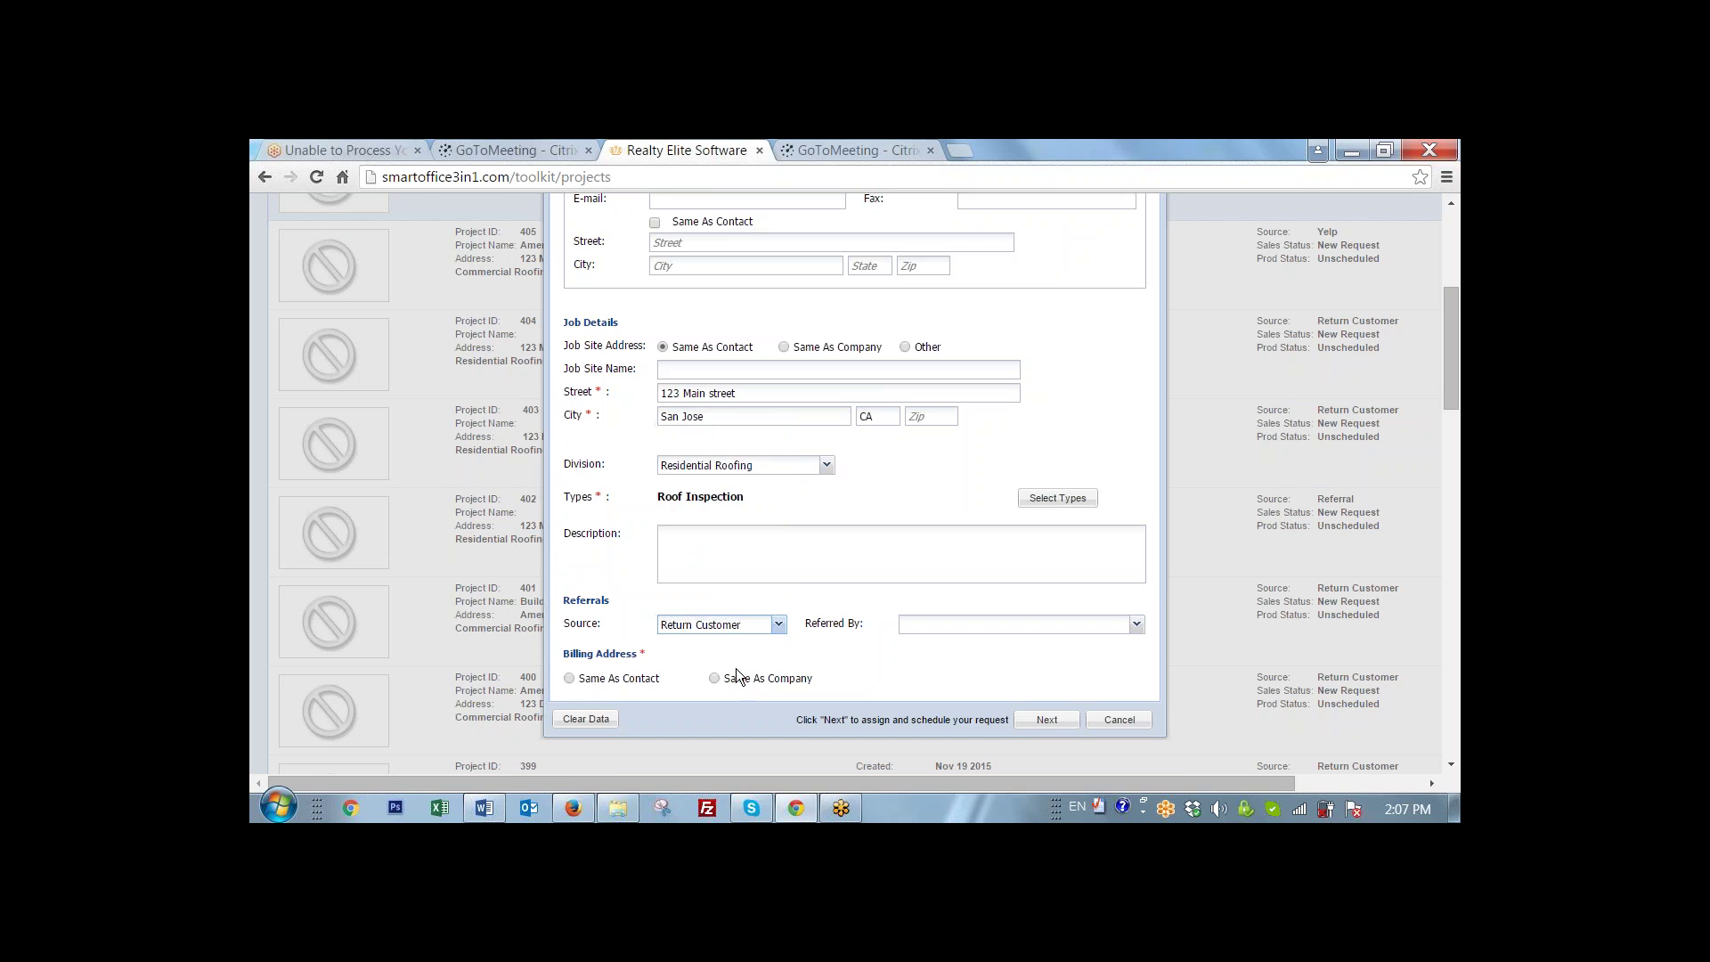
{"action": "scroll", "coordinate": [641, 676], "scroll_direction": "down", "scroll_amount": 1}
{"action": "left_click", "coordinate": [568, 589]}
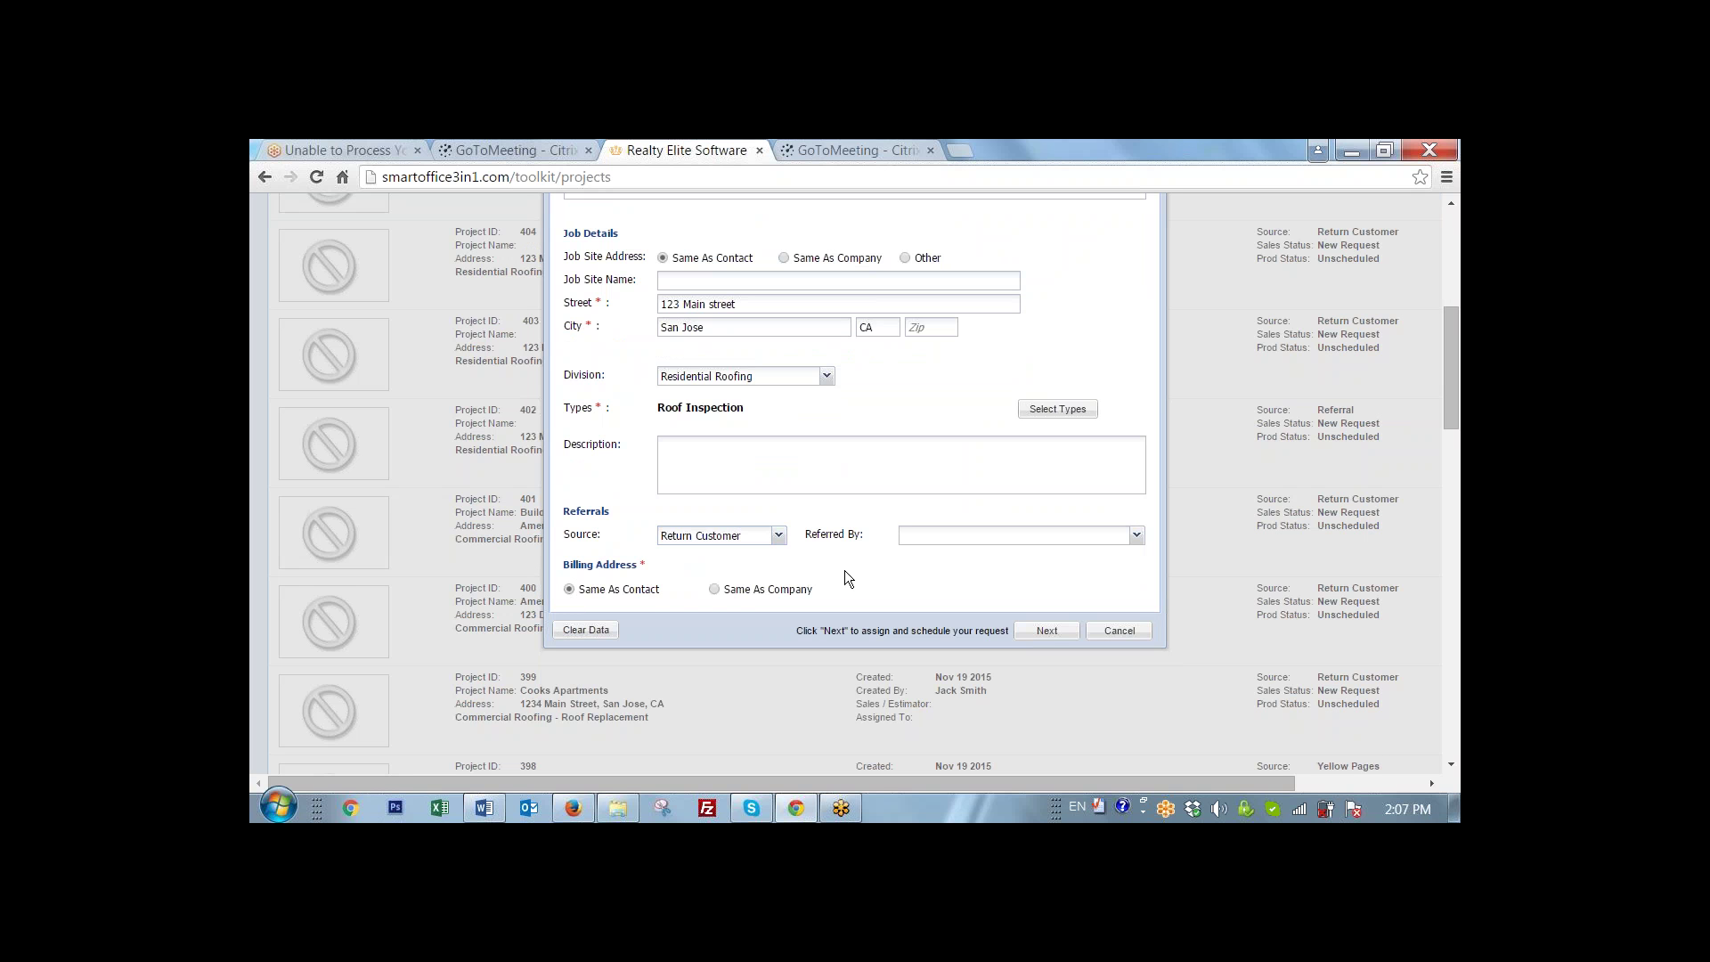
- Submit the Roof Inspection request as project 407
{"action": "left_click", "coordinate": [1047, 630]}
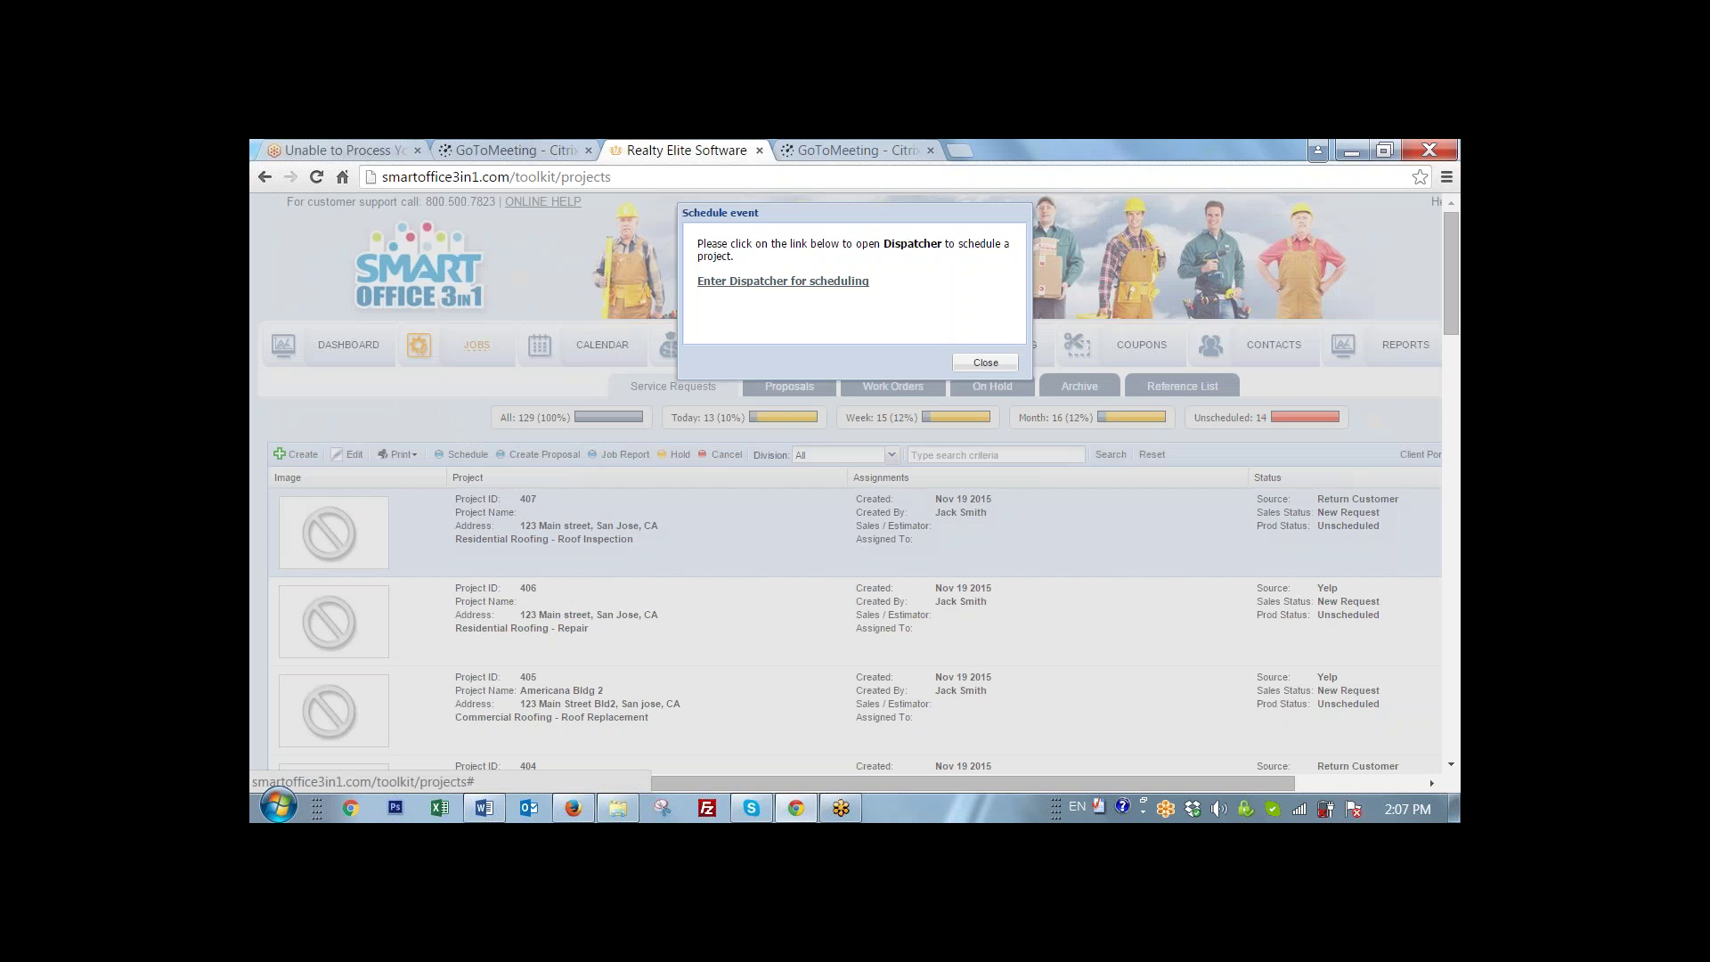